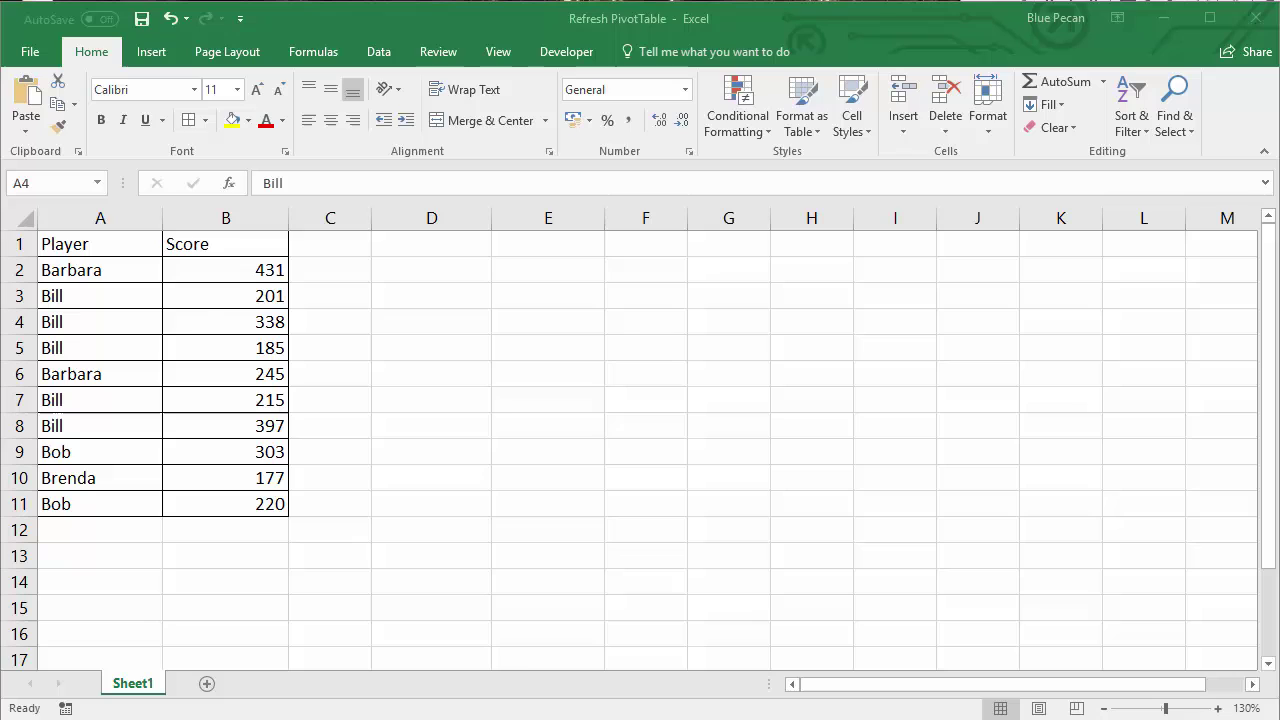
# Insert a PivotTable at D1 on this sheet with Player as rows and the sum of Score as values
pyautogui.click(227, 323)
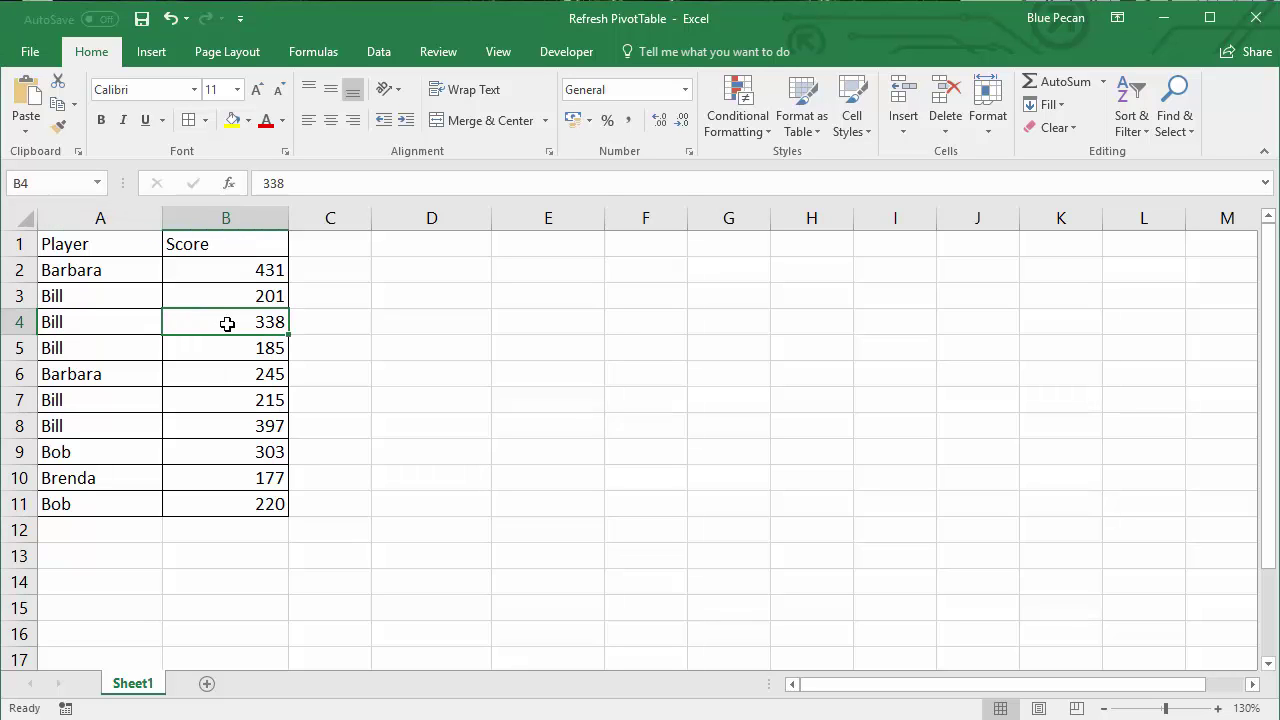
pyautogui.click(154, 58)
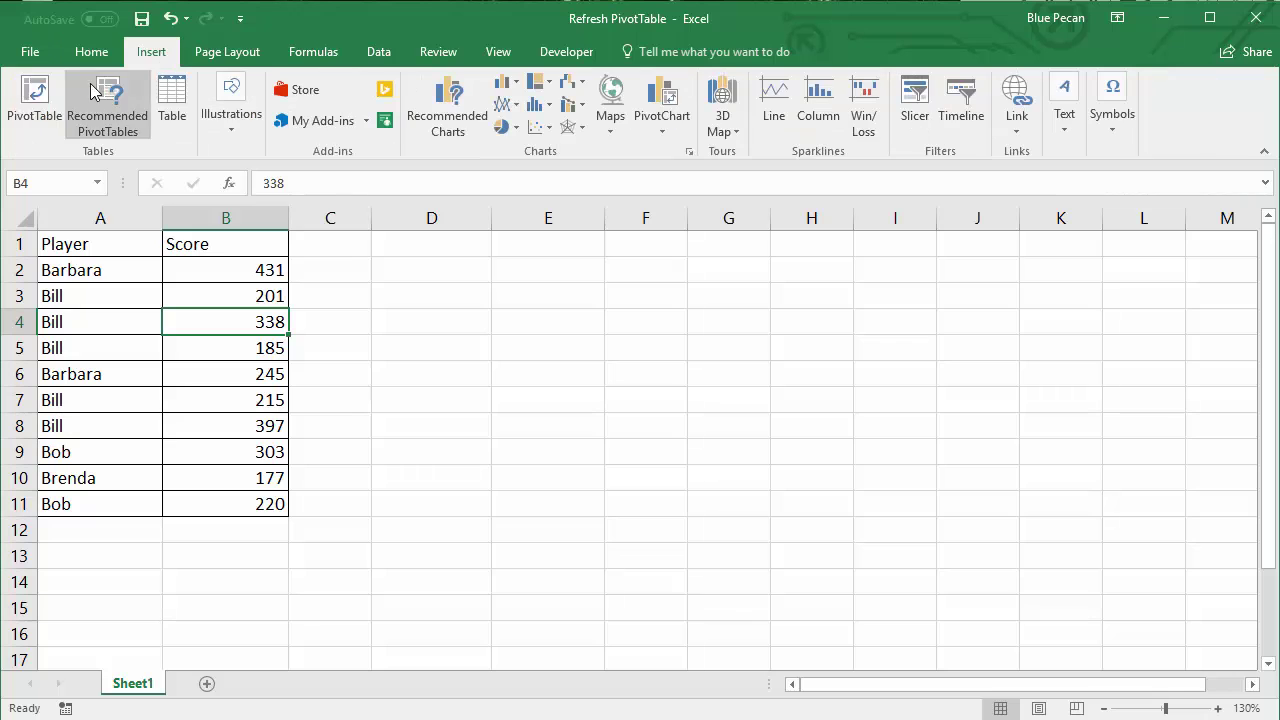
pyautogui.click(33, 90)
pyautogui.click(261, 450)
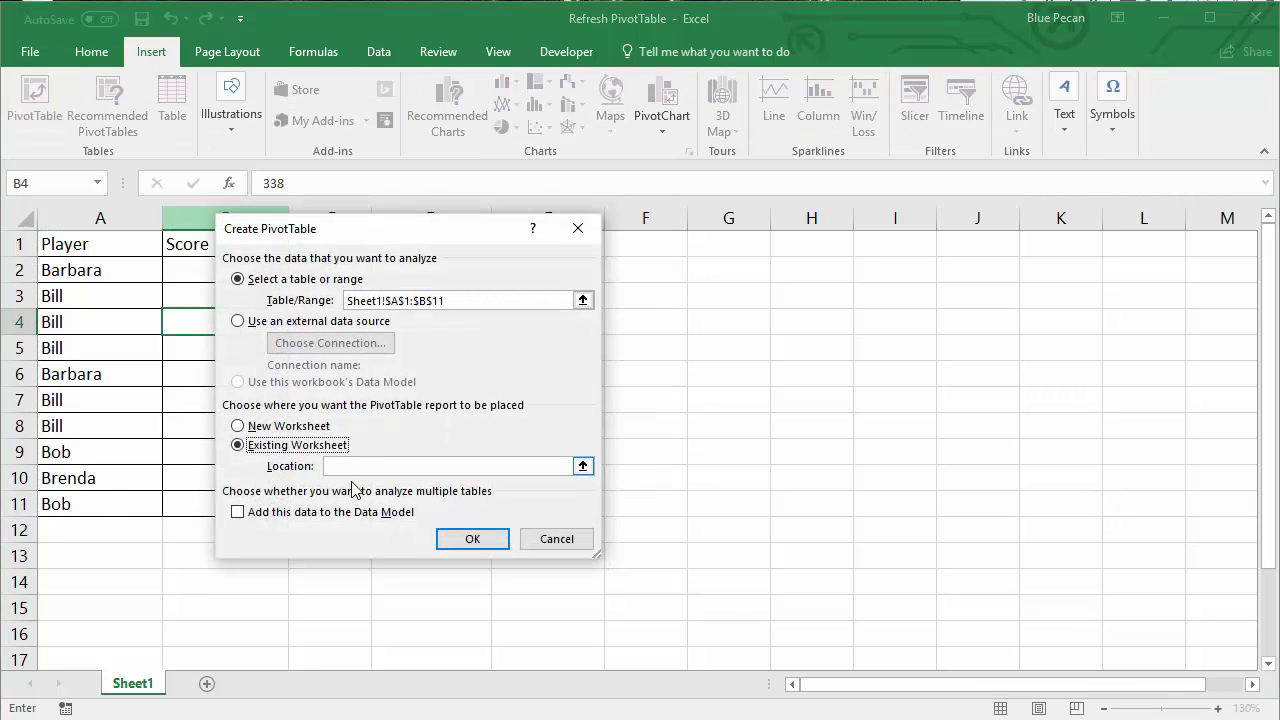
pyautogui.moveTo(272, 239); pyautogui.dragTo(540, 262)
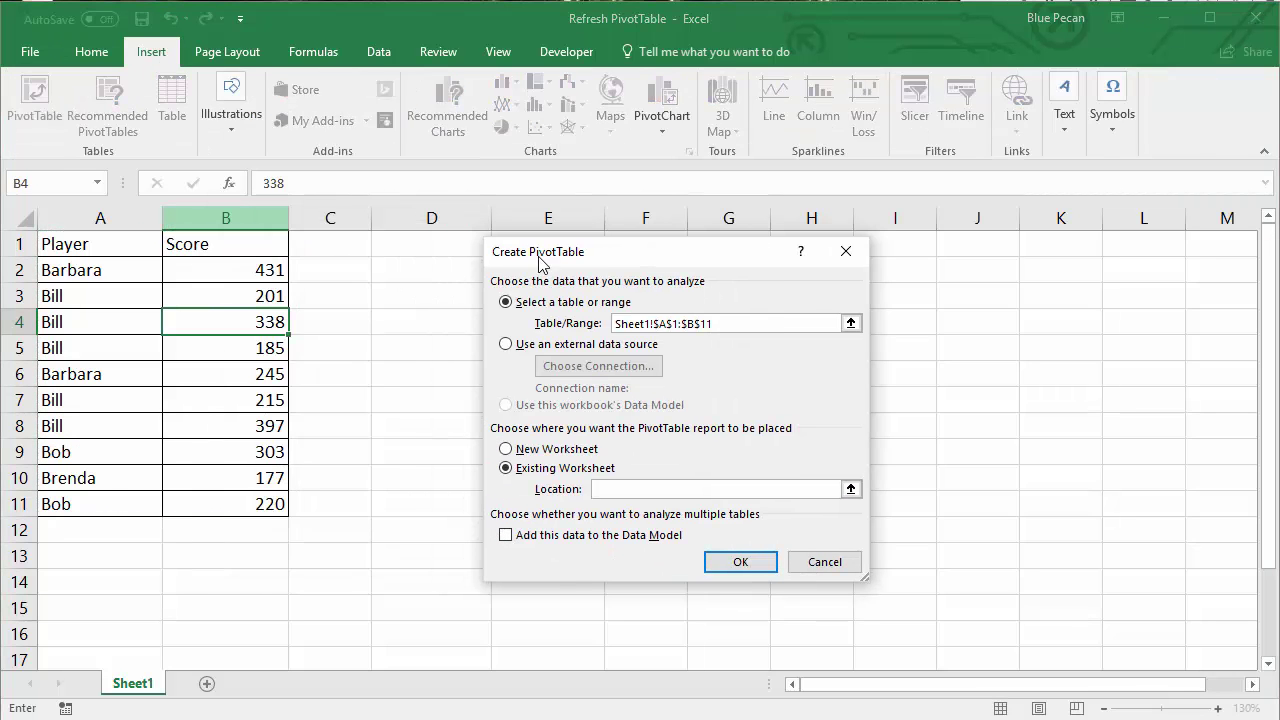
pyautogui.click(460, 245)
pyautogui.click(752, 564)
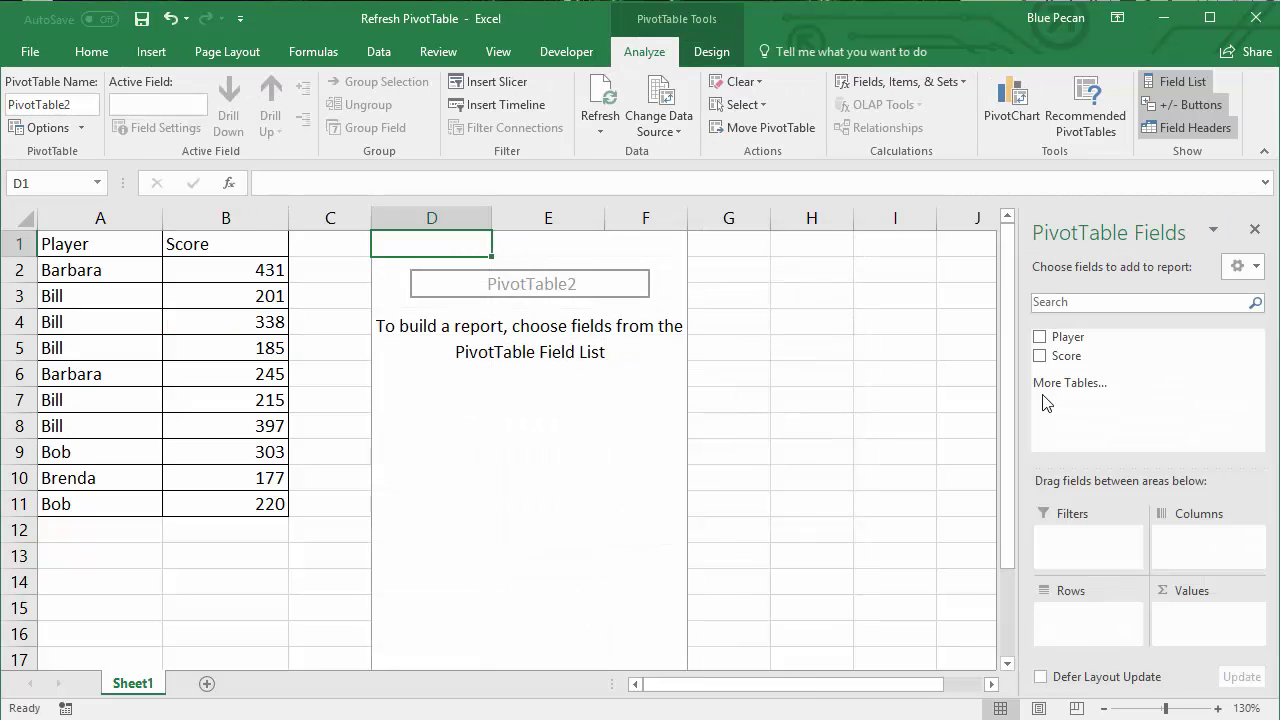
pyautogui.click(1040, 337)
pyautogui.click(1040, 356)
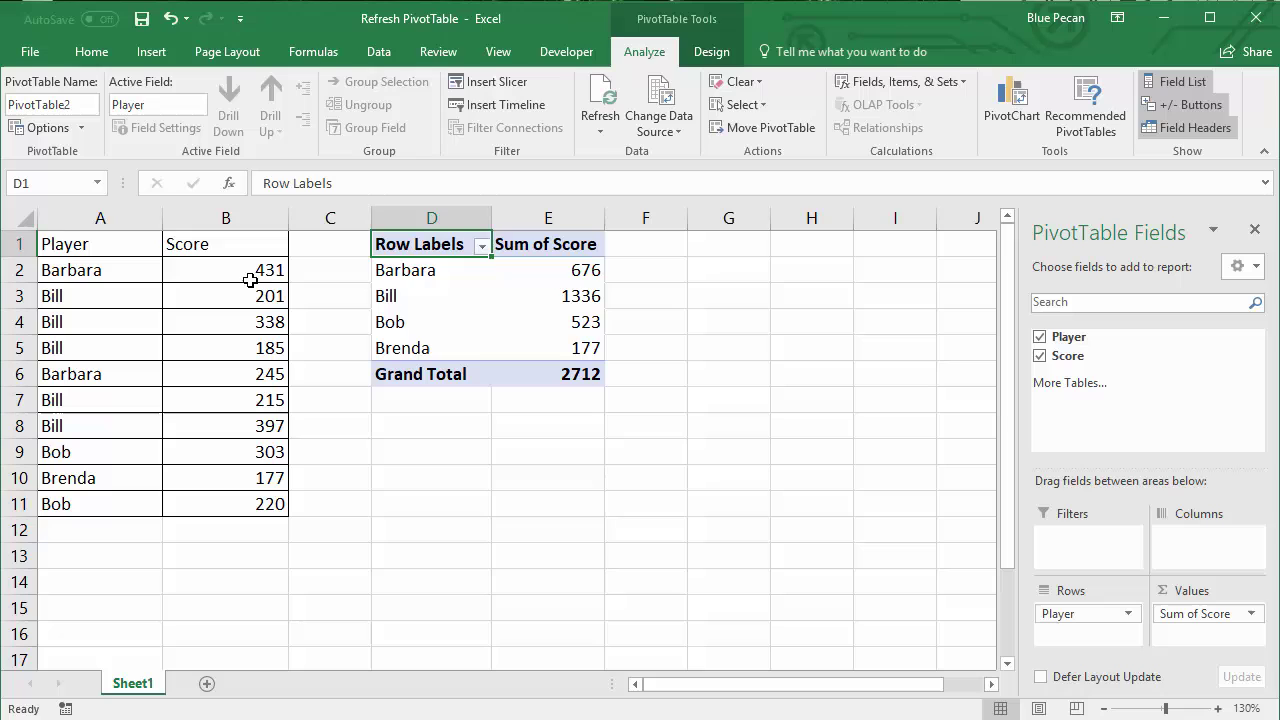
pyautogui.click(268, 269)
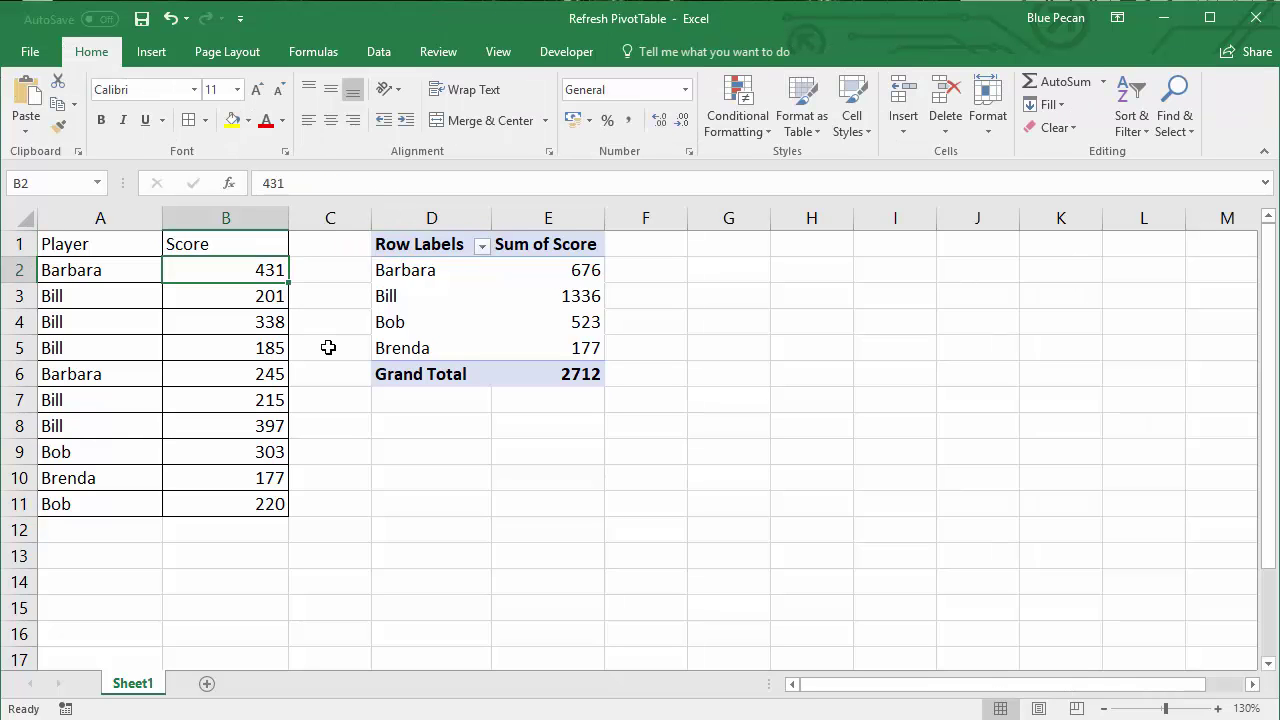
pyautogui.write('6000')
pyautogui.press('Return')
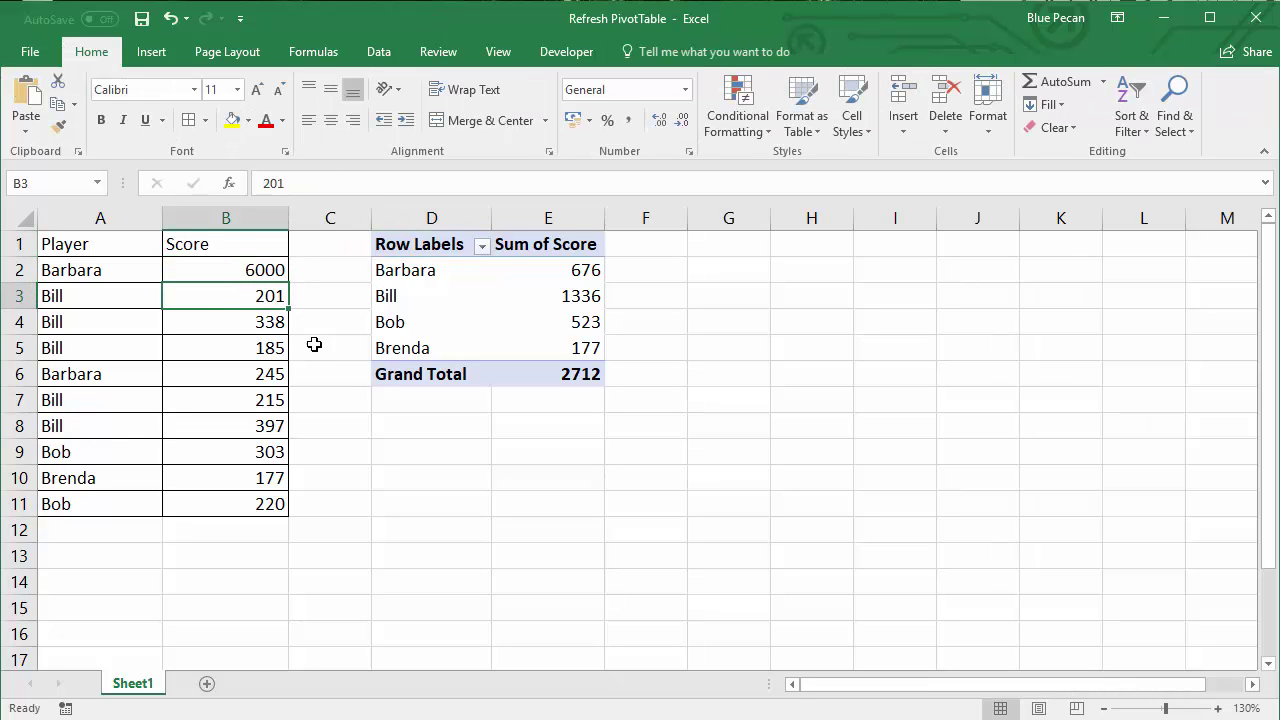
pyautogui.click(555, 292)
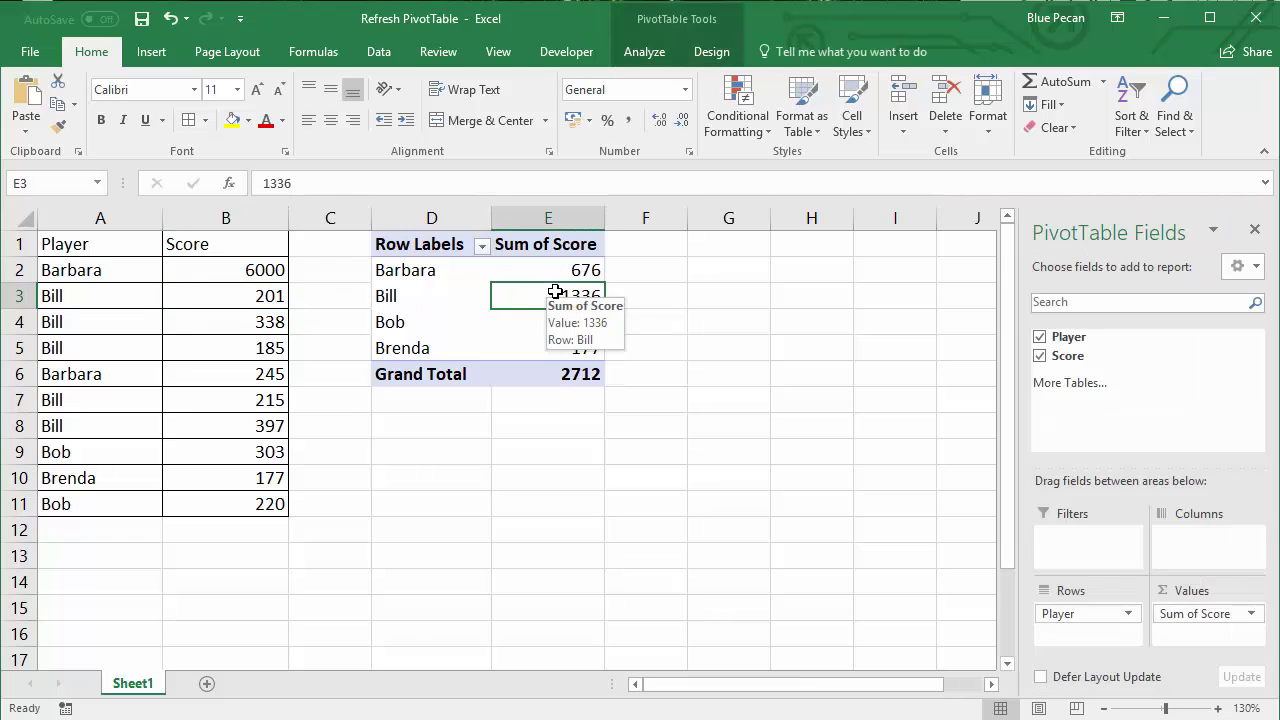
pyautogui.rightClick(555, 292)
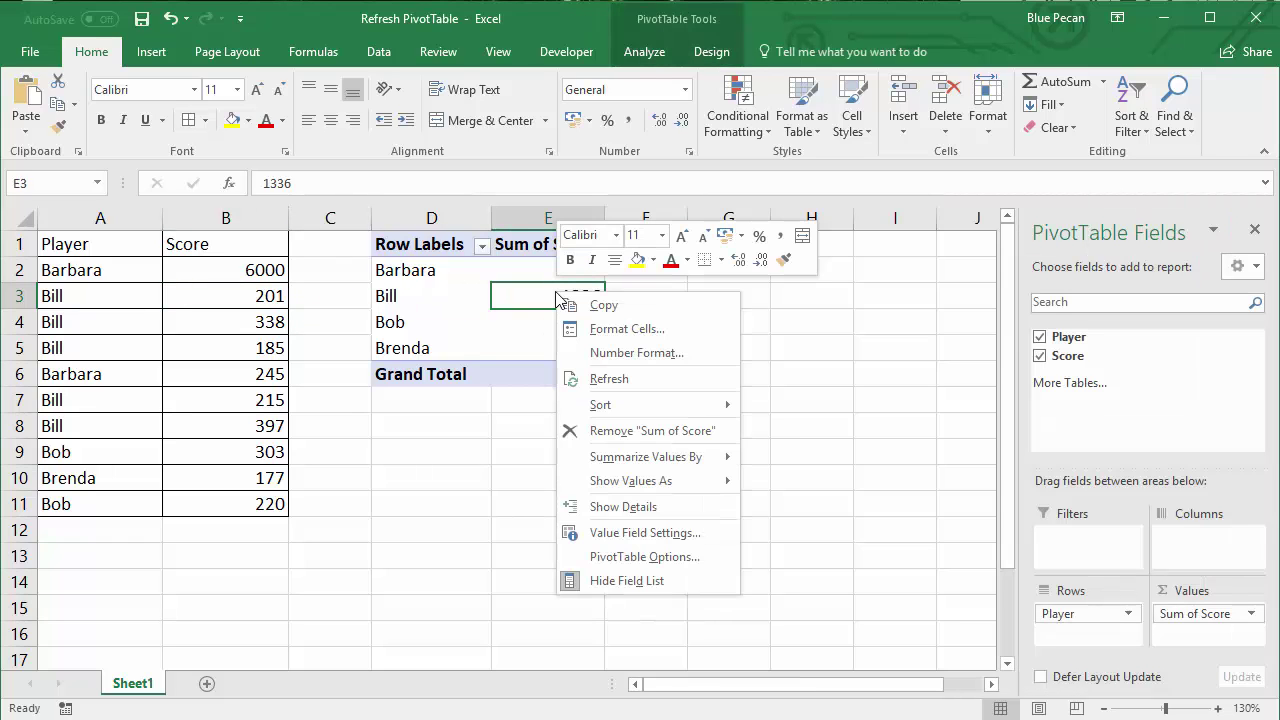
pyautogui.click(596, 380)
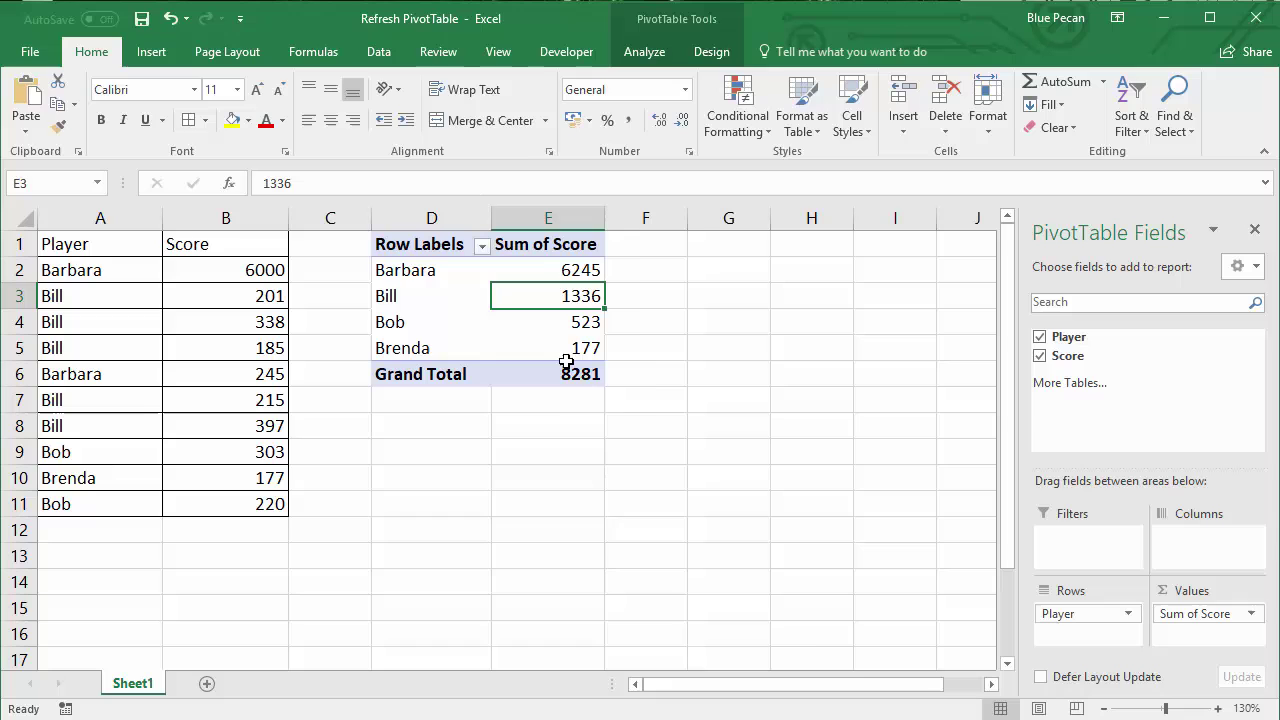
pyautogui.hotkey('ctrl', 'z')
pyautogui.hotkey('ctrl', 'z')
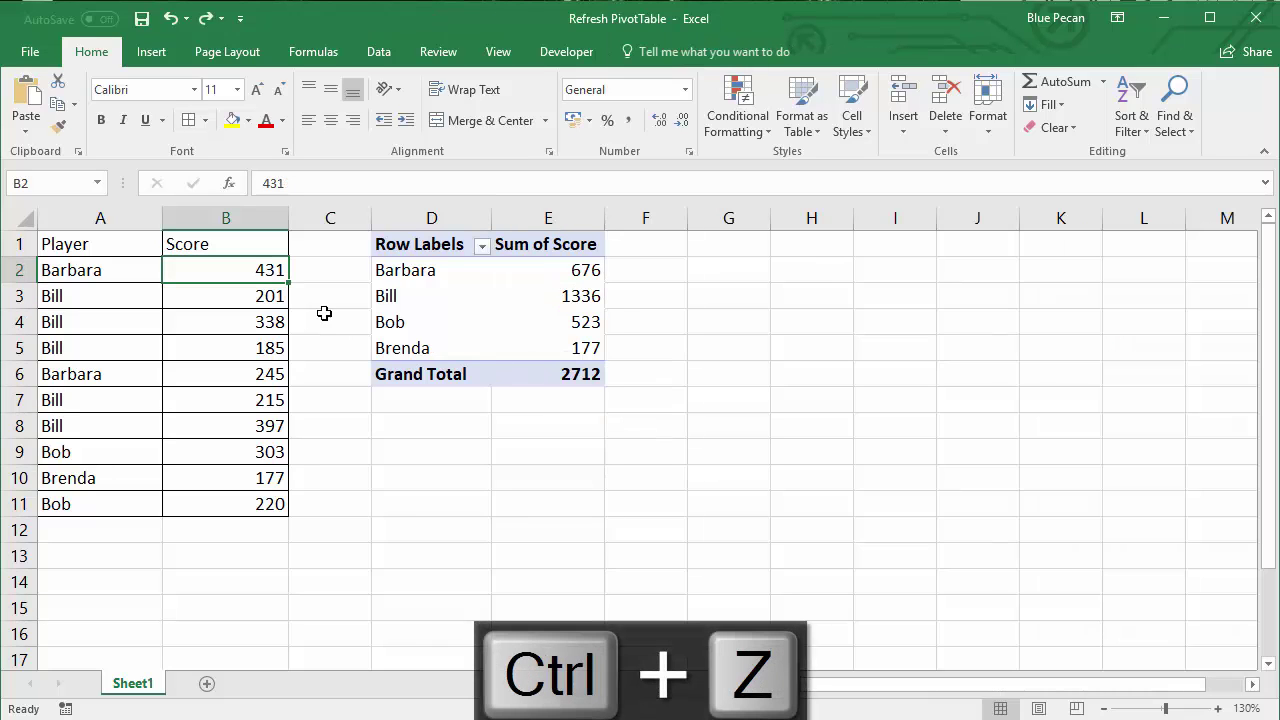
# Convert the A1:B11 Player/Score range into an Excel table with headers using Ctrl+T
pyautogui.click(220, 348)
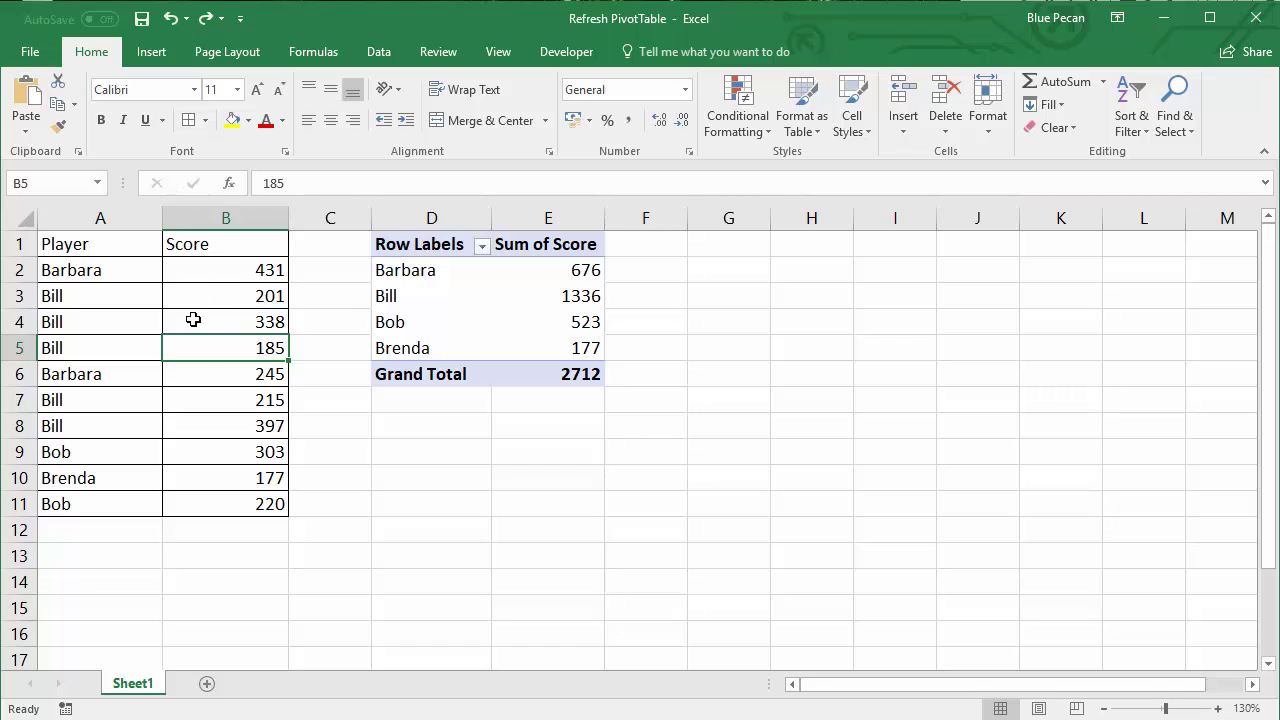
pyautogui.click(206, 374)
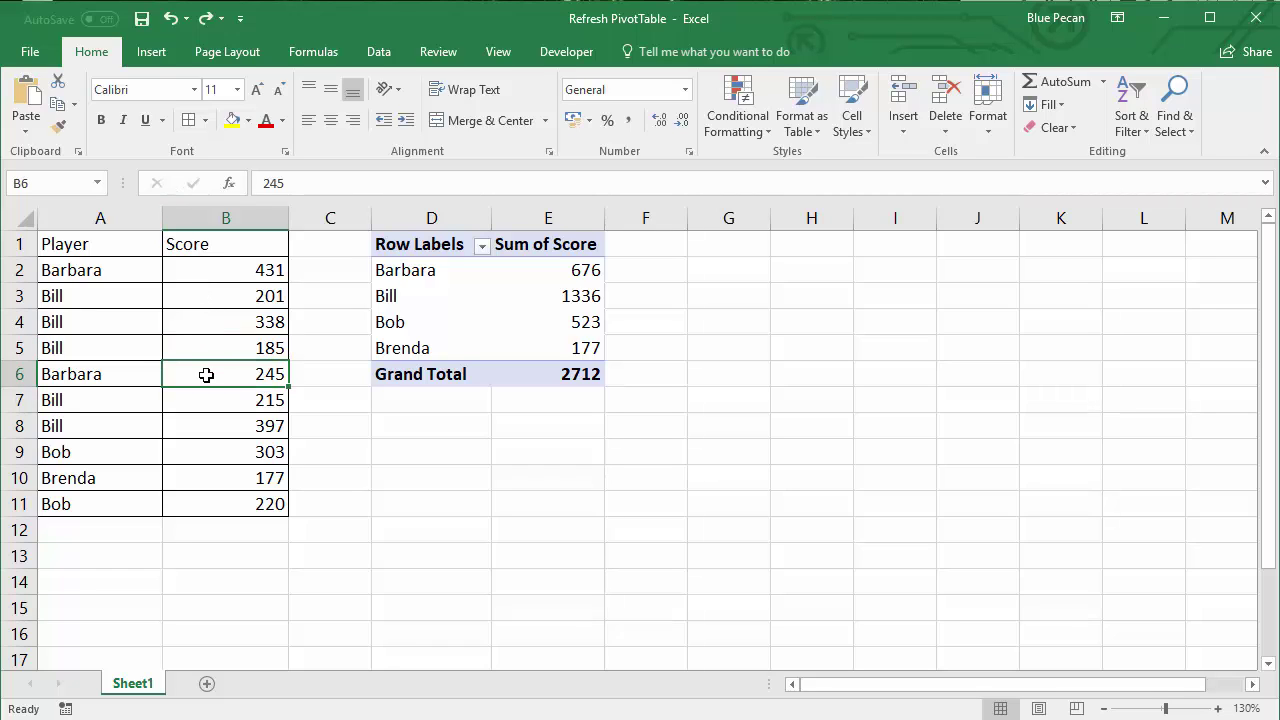
pyautogui.click(155, 54)
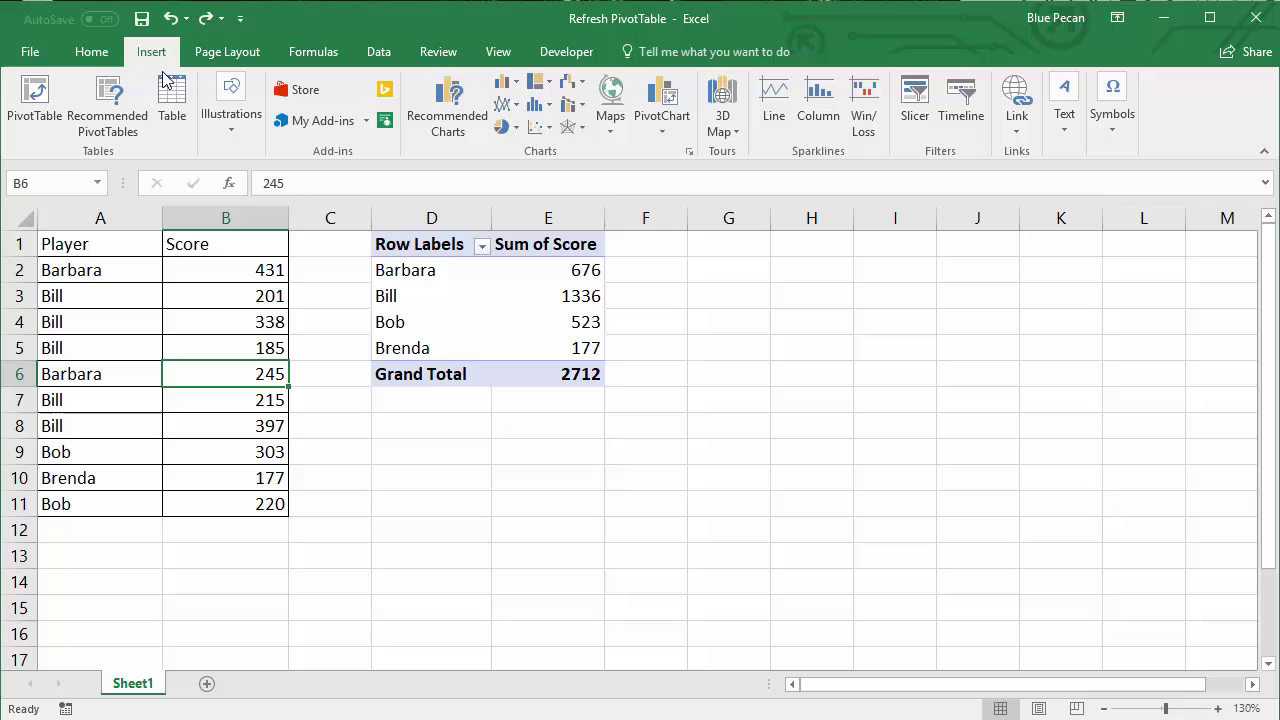
pyautogui.click(219, 331)
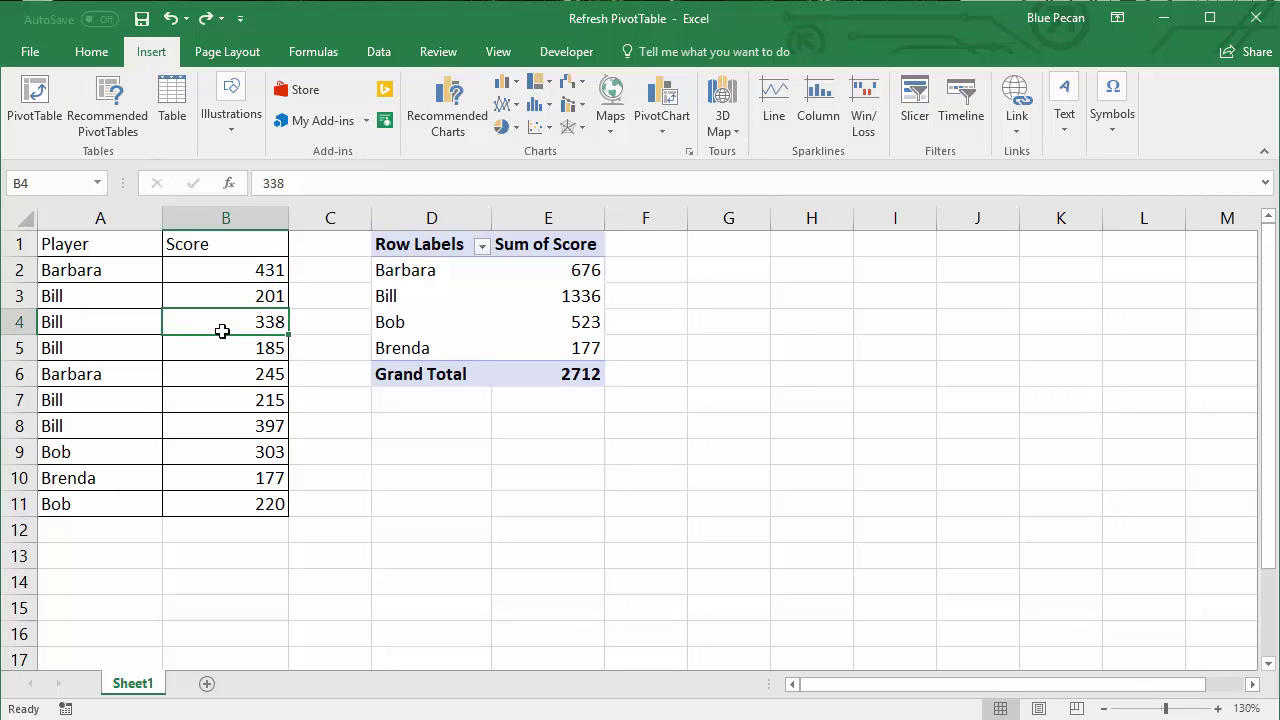
pyautogui.hotkey('ctrl', 't')
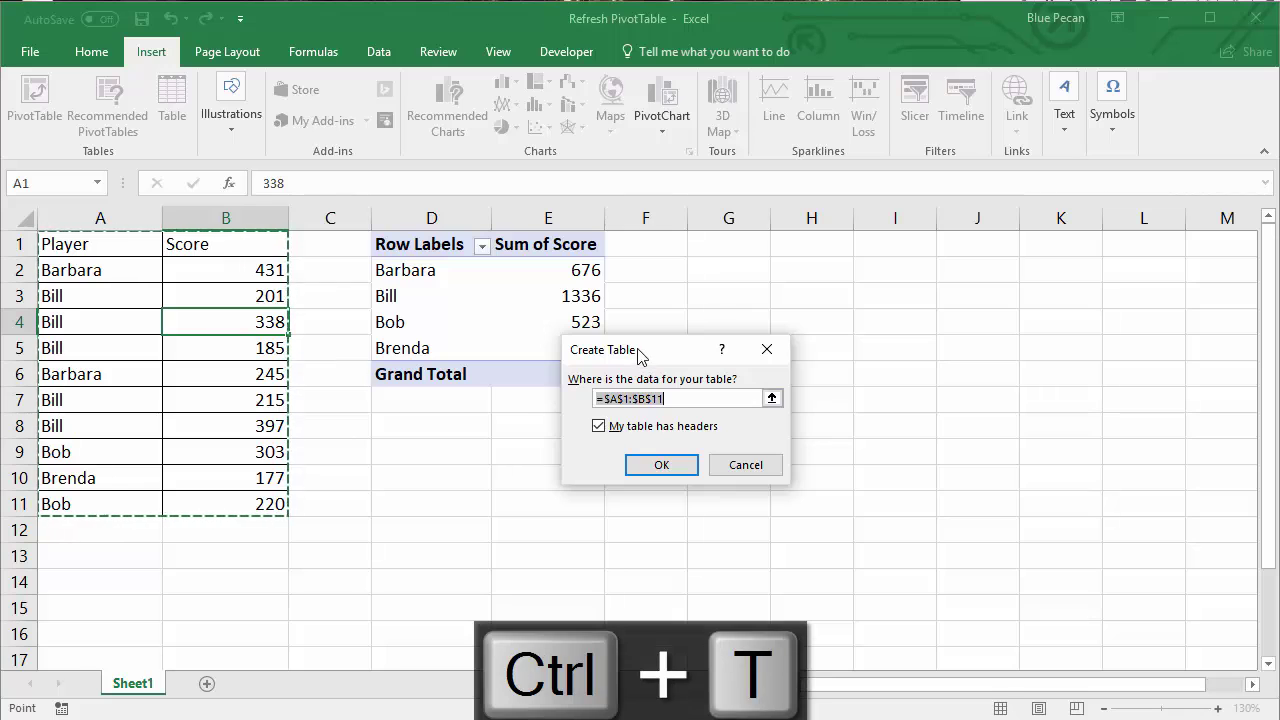
pyautogui.moveTo(640, 356); pyautogui.dragTo(398, 298)
pyautogui.click(414, 411)
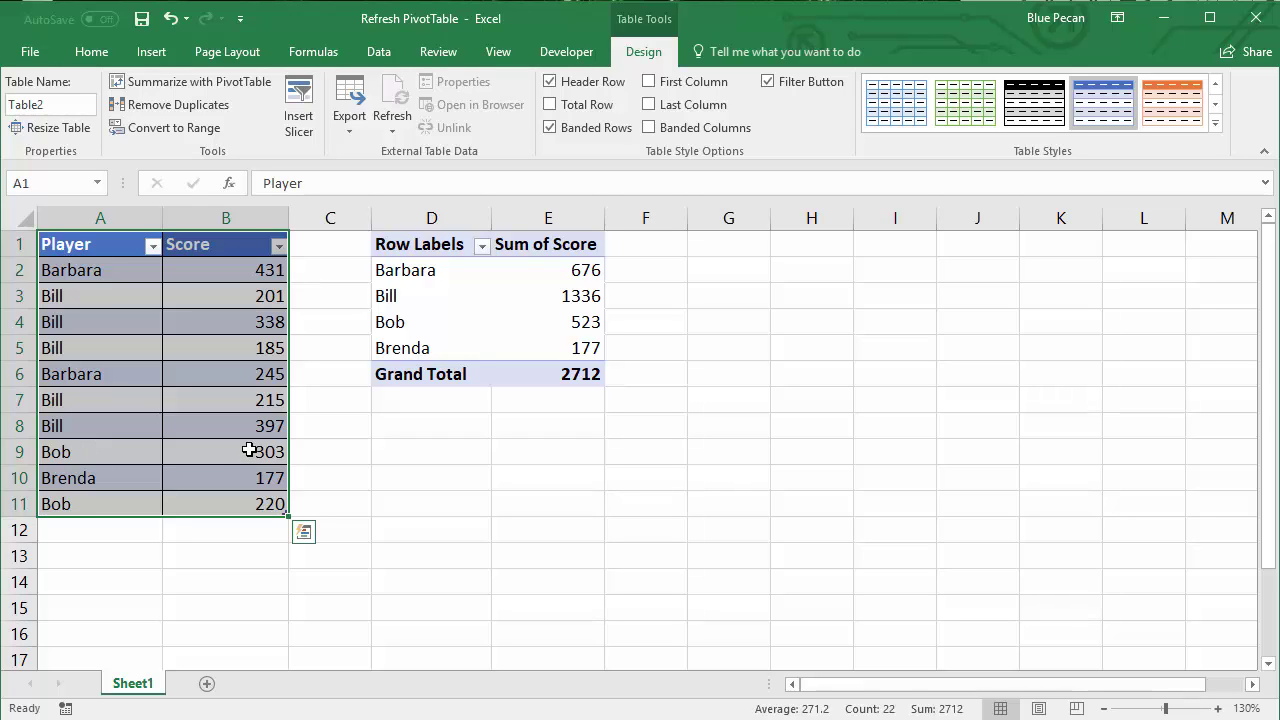
# Replace the name PivotTable2 with 'Scores' in the Analyze tab's PivotTable Name box
pyautogui.click(452, 305)
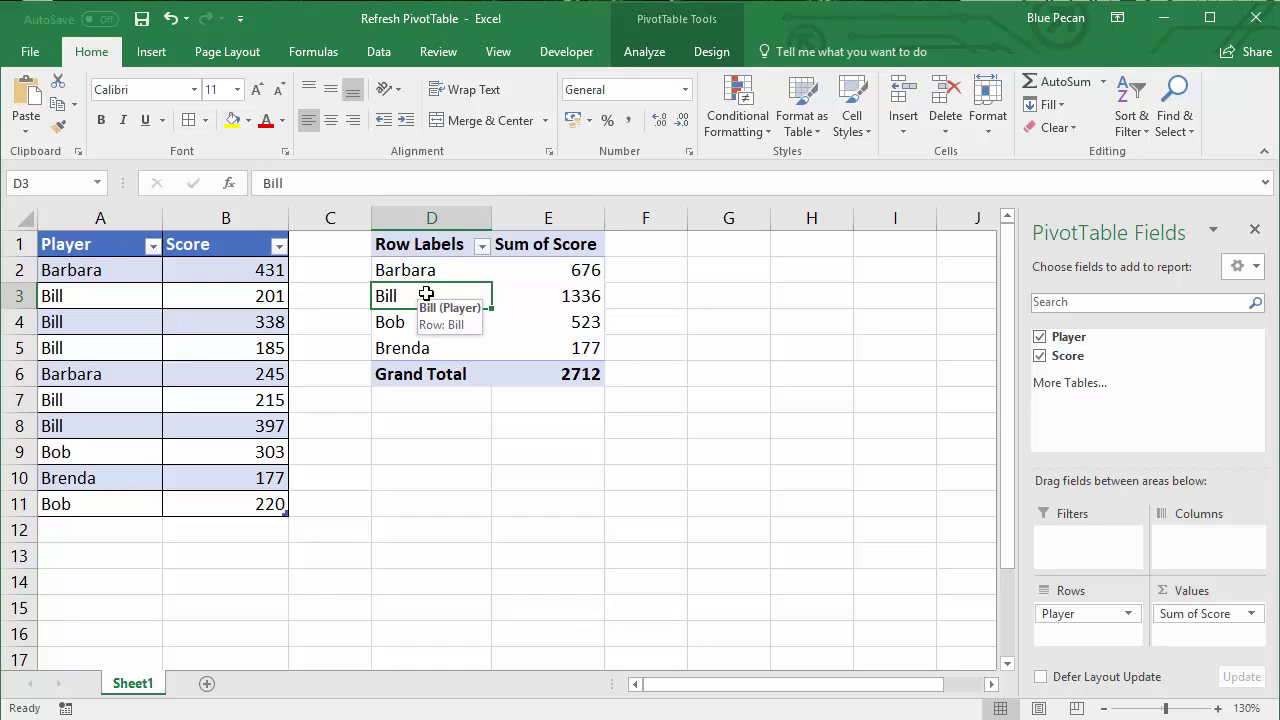
pyautogui.click(644, 51)
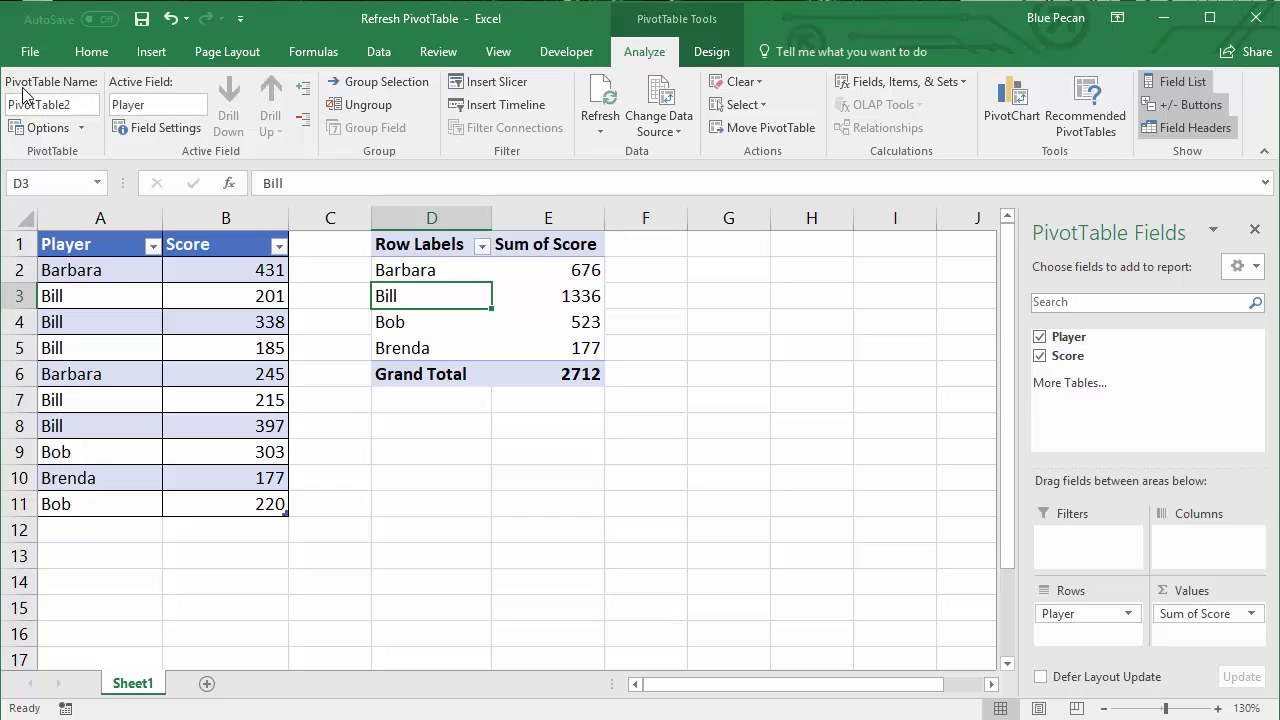
pyautogui.click(52, 104)
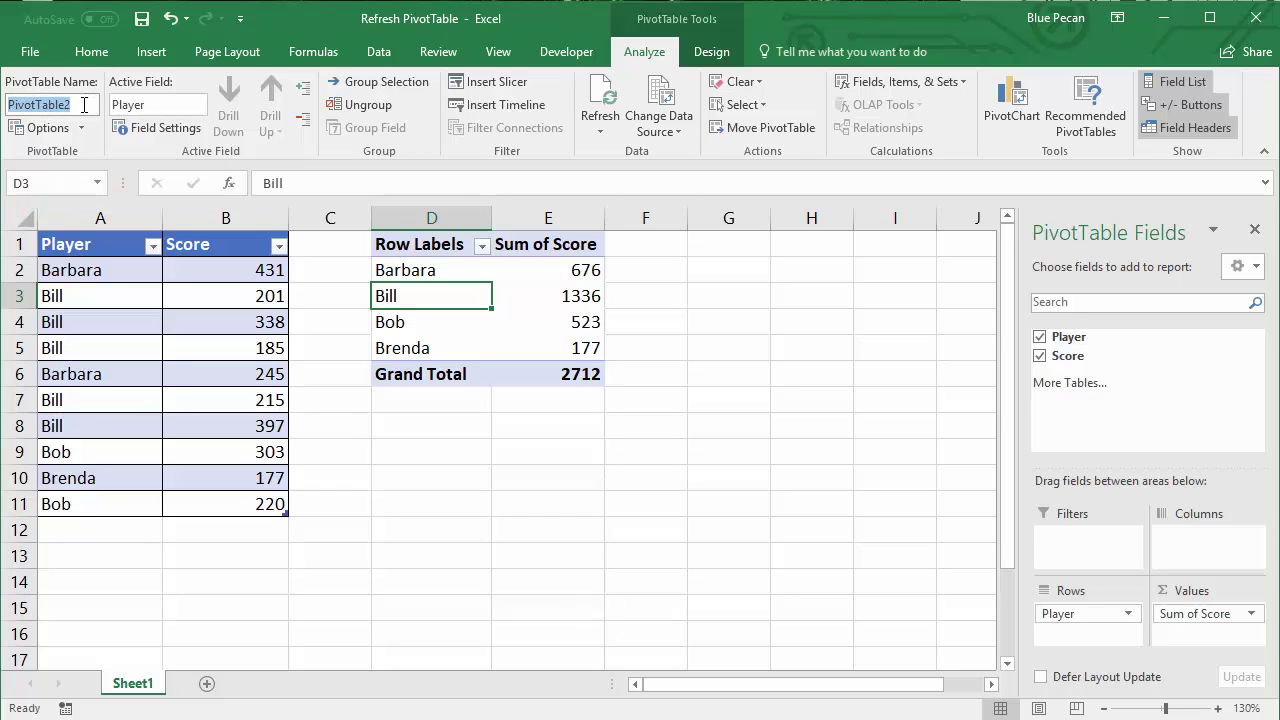
pyautogui.write('Sc')
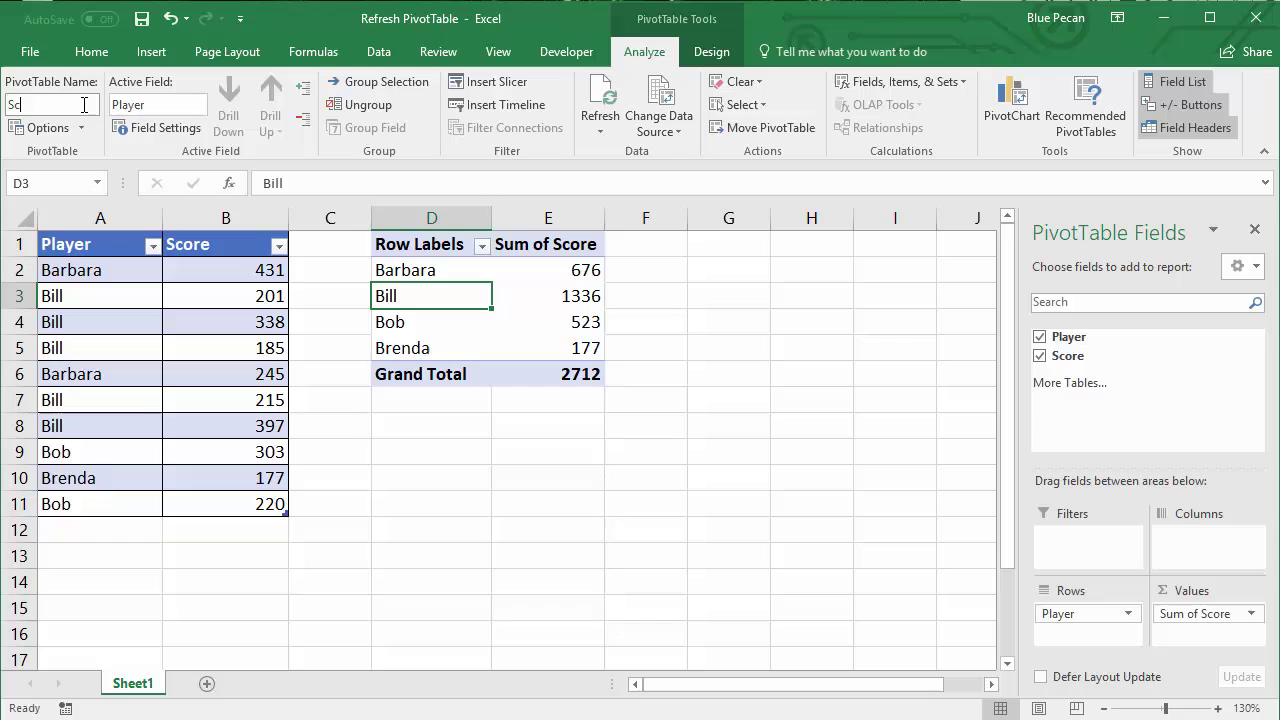
pyautogui.write('ores')
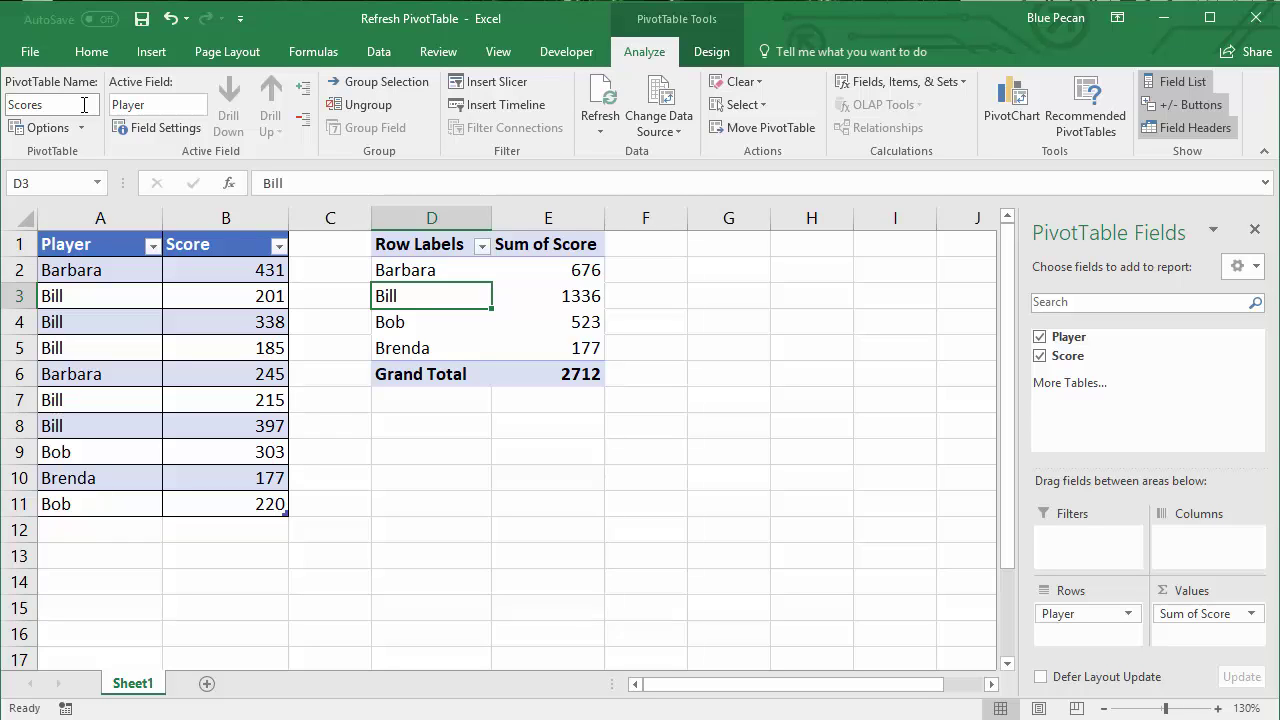
# Open the VBA editor, close the Sheet1 code window and collapse the project tree
pyautogui.hotkey('alt', 'F11')
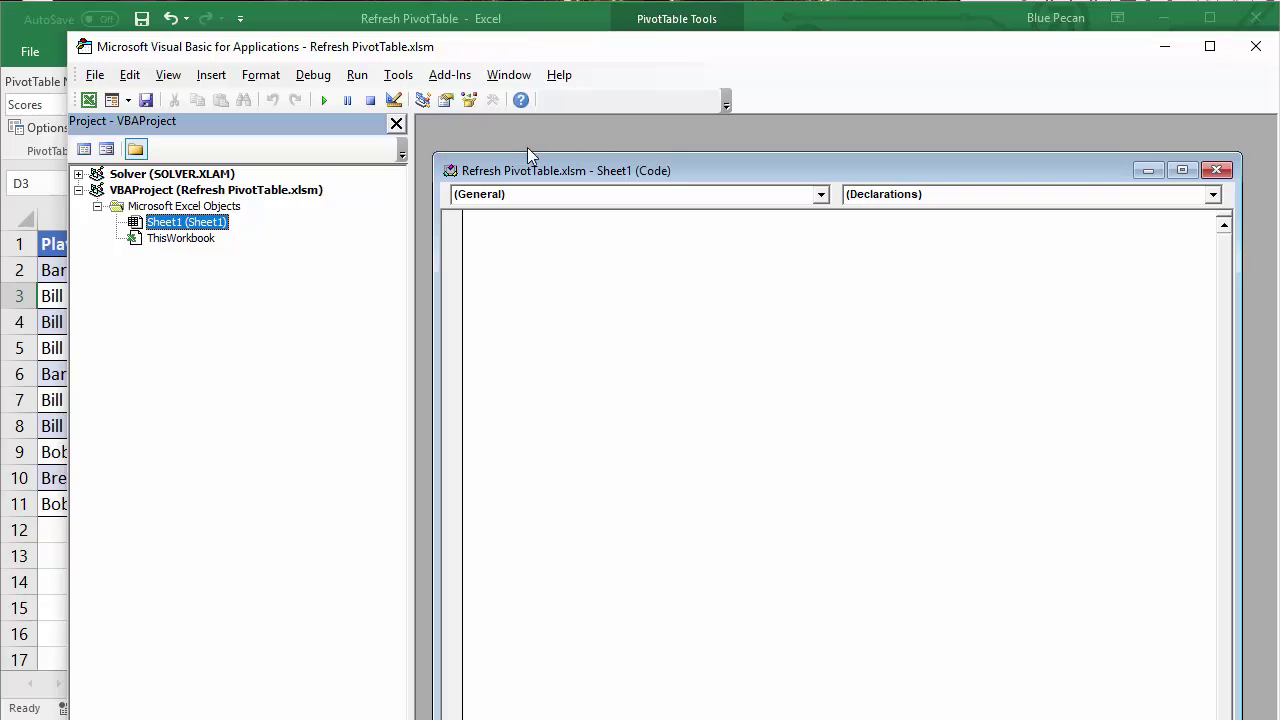
pyautogui.click(1216, 171)
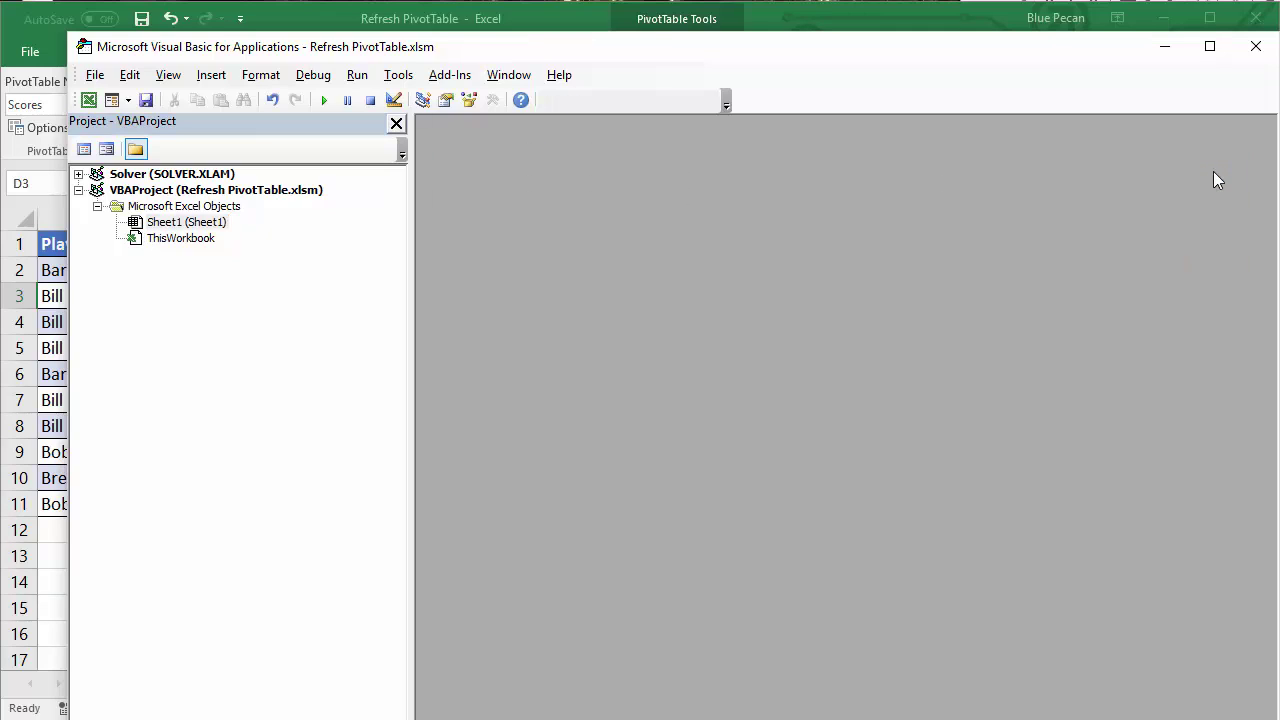
pyautogui.click(97, 206)
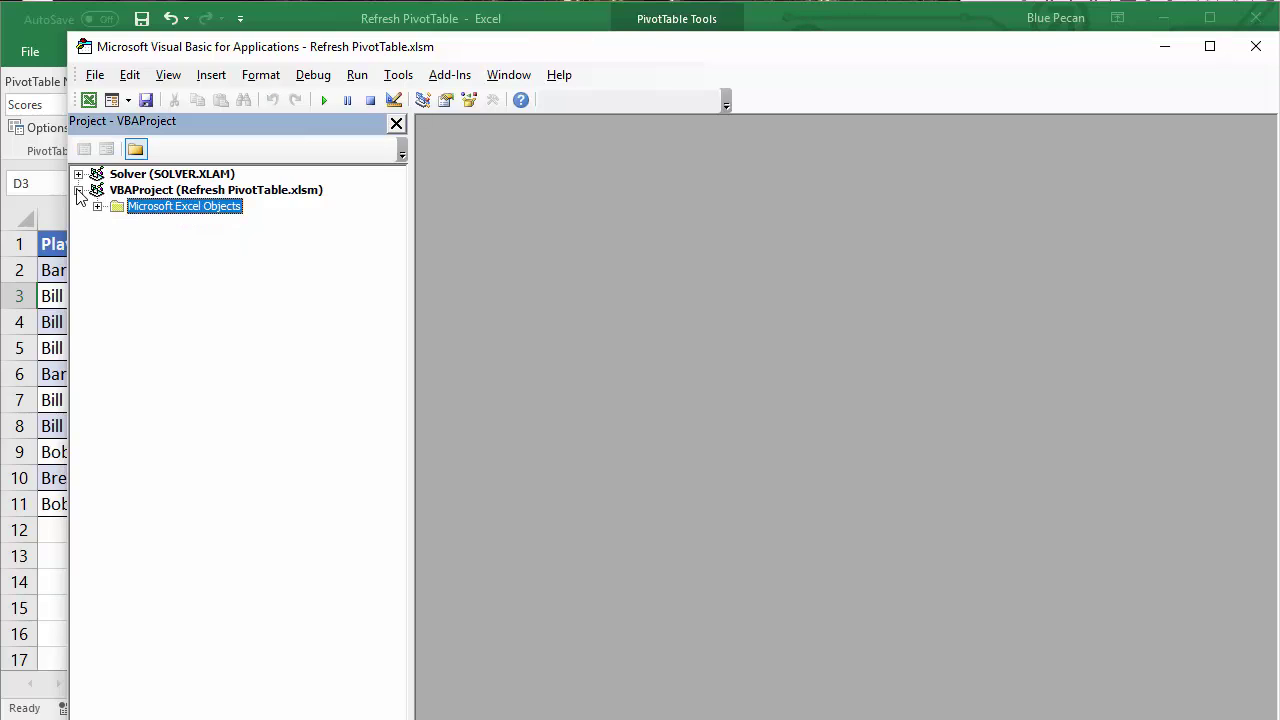
pyautogui.click(78, 190)
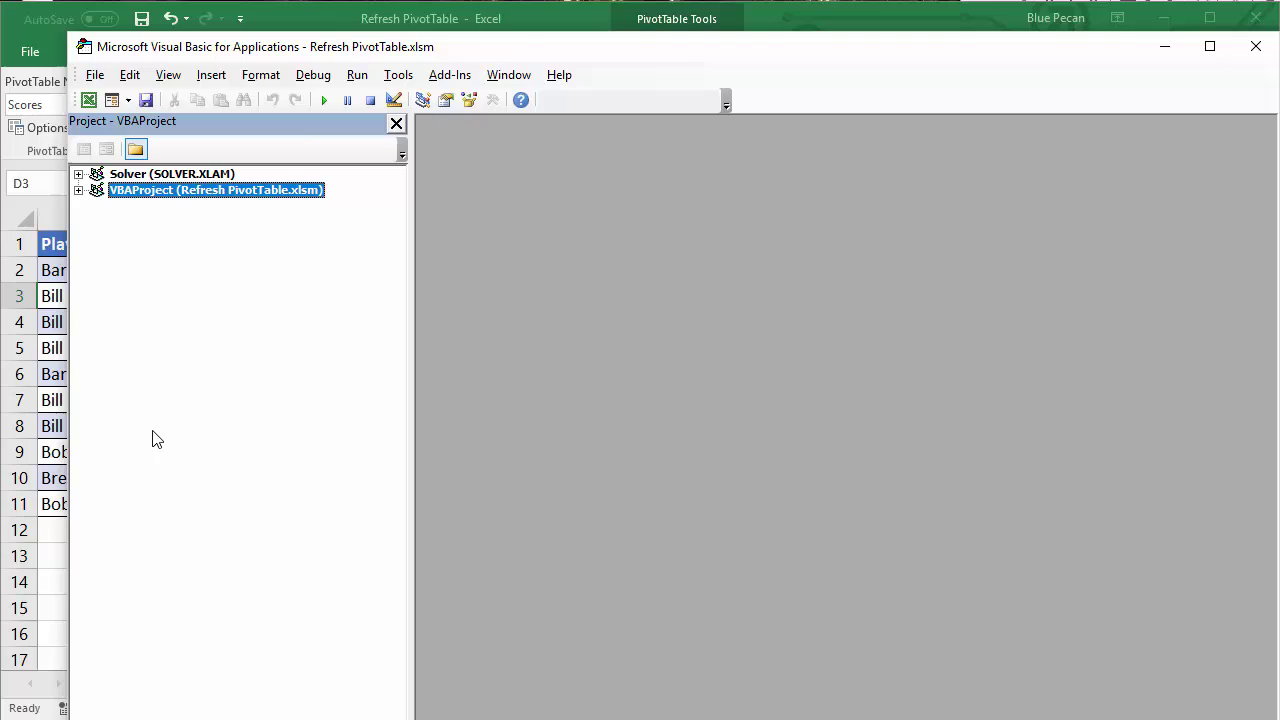
# Reopen the Project Explorer from the View menu and expand VBAProject and Microsoft Excel Objects
pyautogui.click(396, 122)
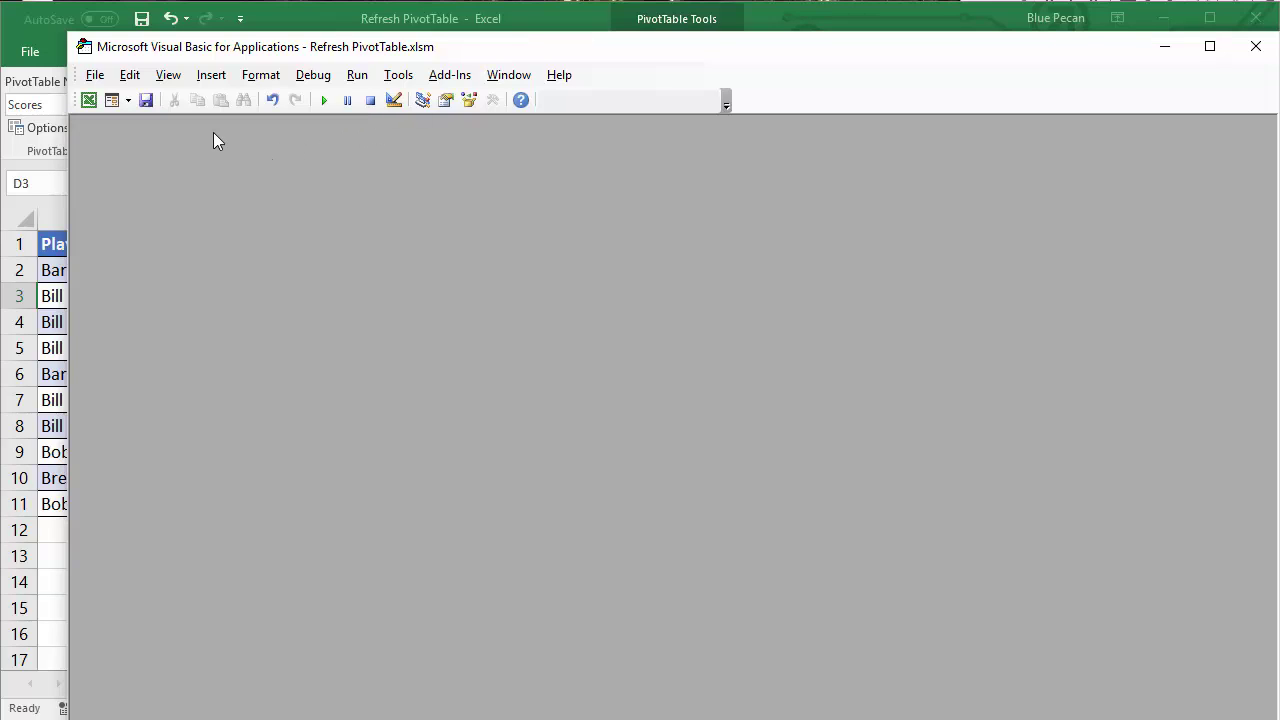
pyautogui.click(172, 80)
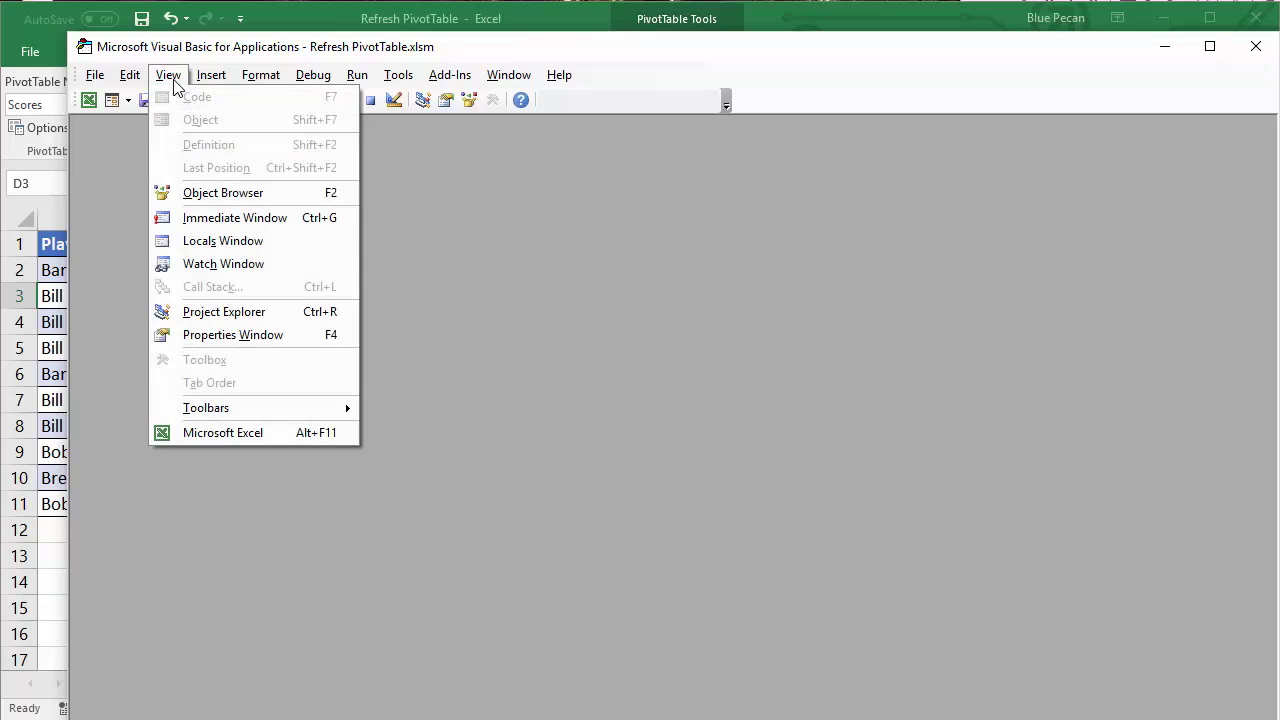
pyautogui.click(212, 314)
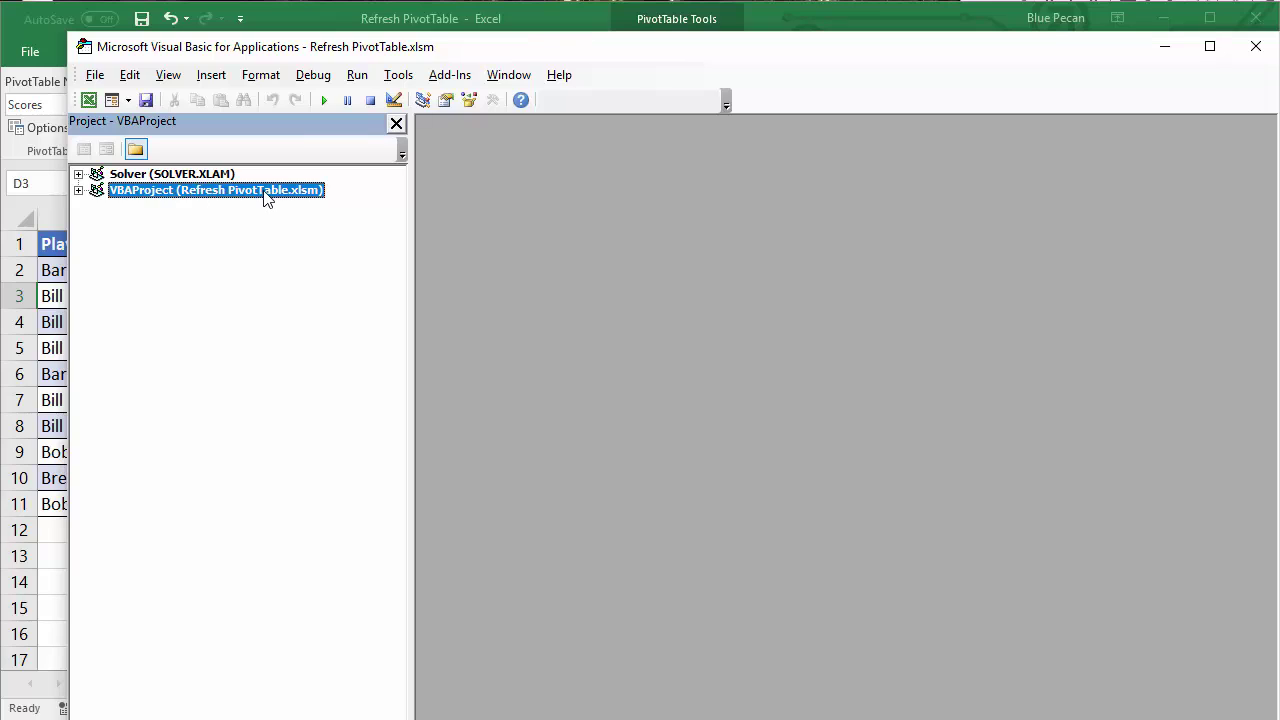
pyautogui.click(79, 191)
pyautogui.click(97, 206)
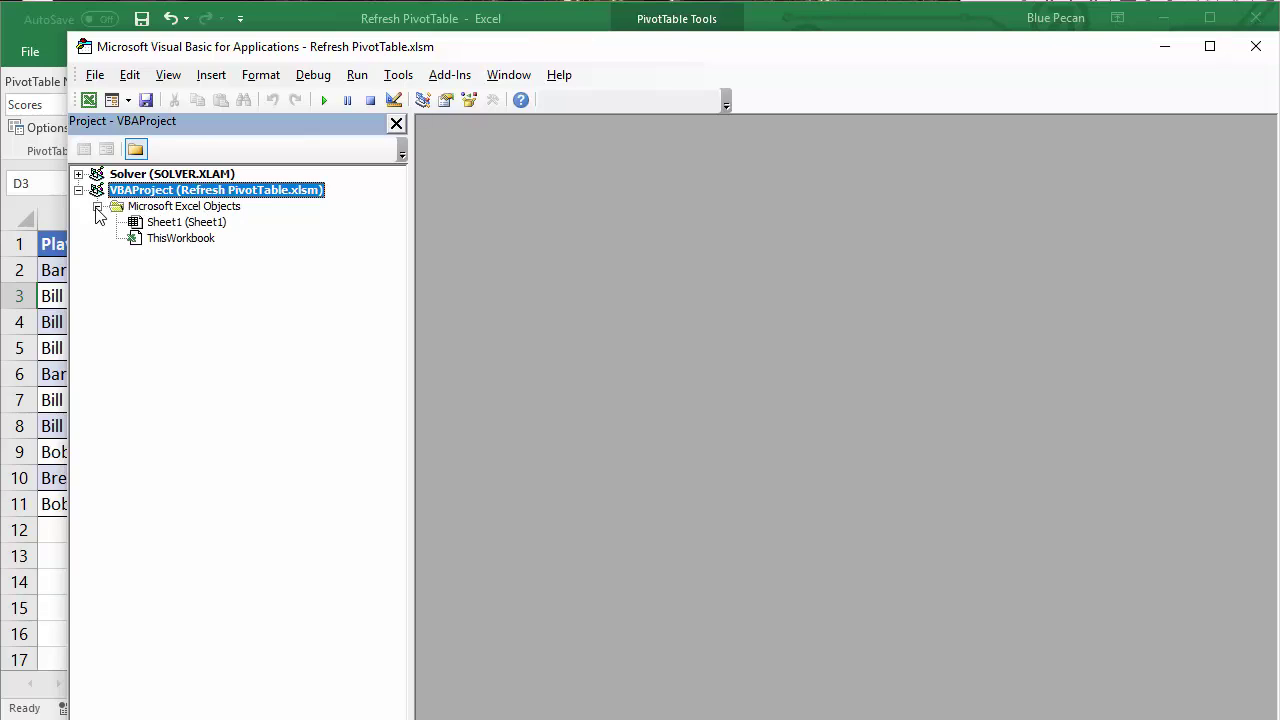
# Add a Worksheet_SelectionChange procedure to Sheet1 containing PivotTables("Scores").RefreshTable
pyautogui.doubleClick(166, 226)
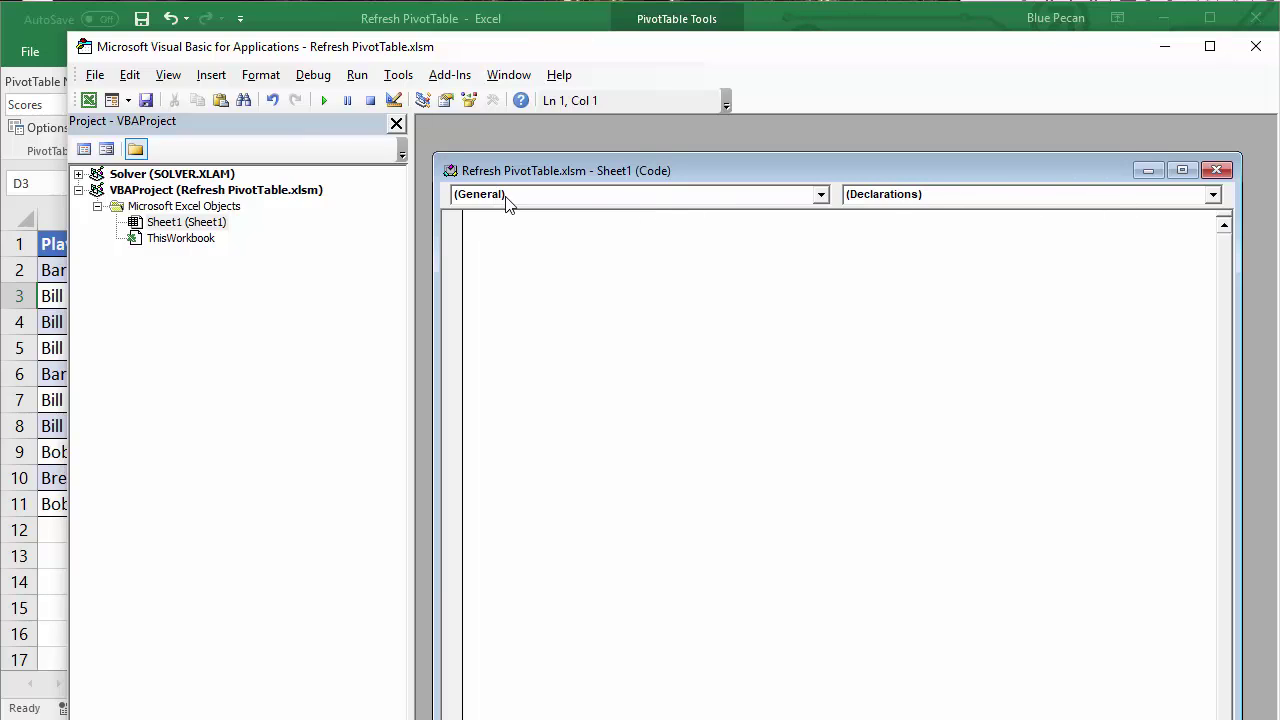
pyautogui.click(822, 194)
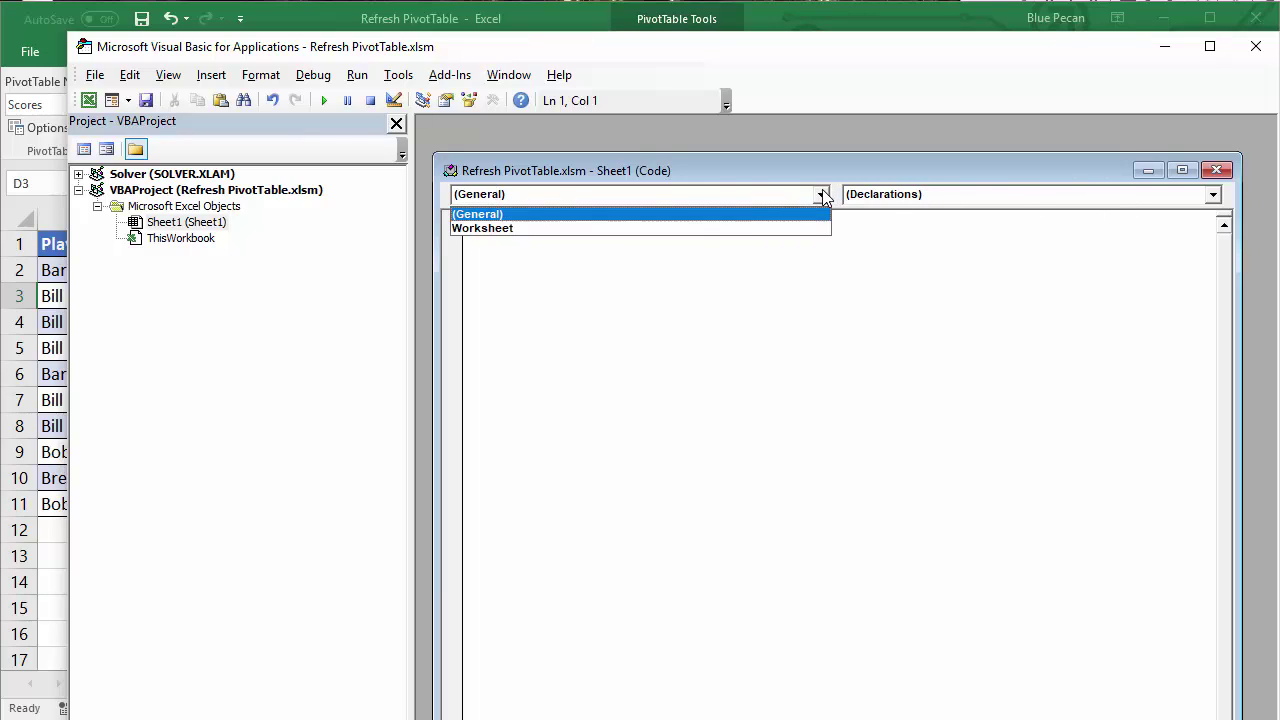
pyautogui.click(608, 228)
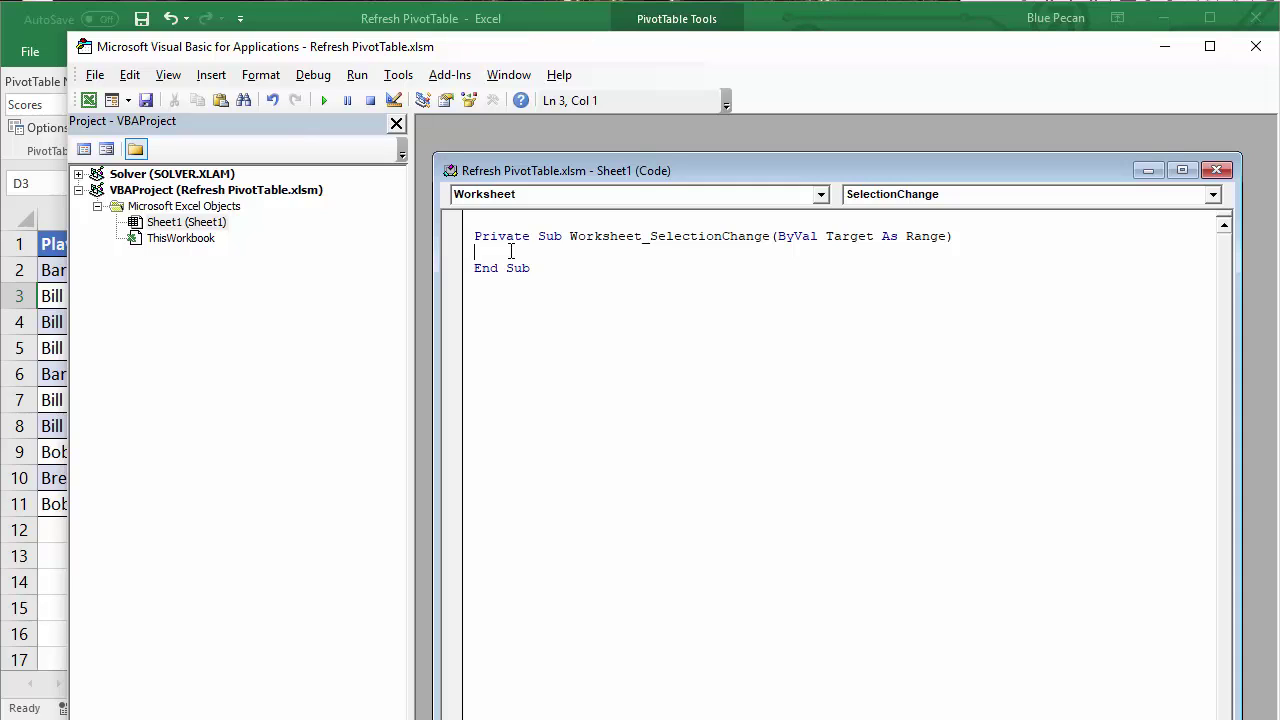
pyautogui.write('PivotTables(')
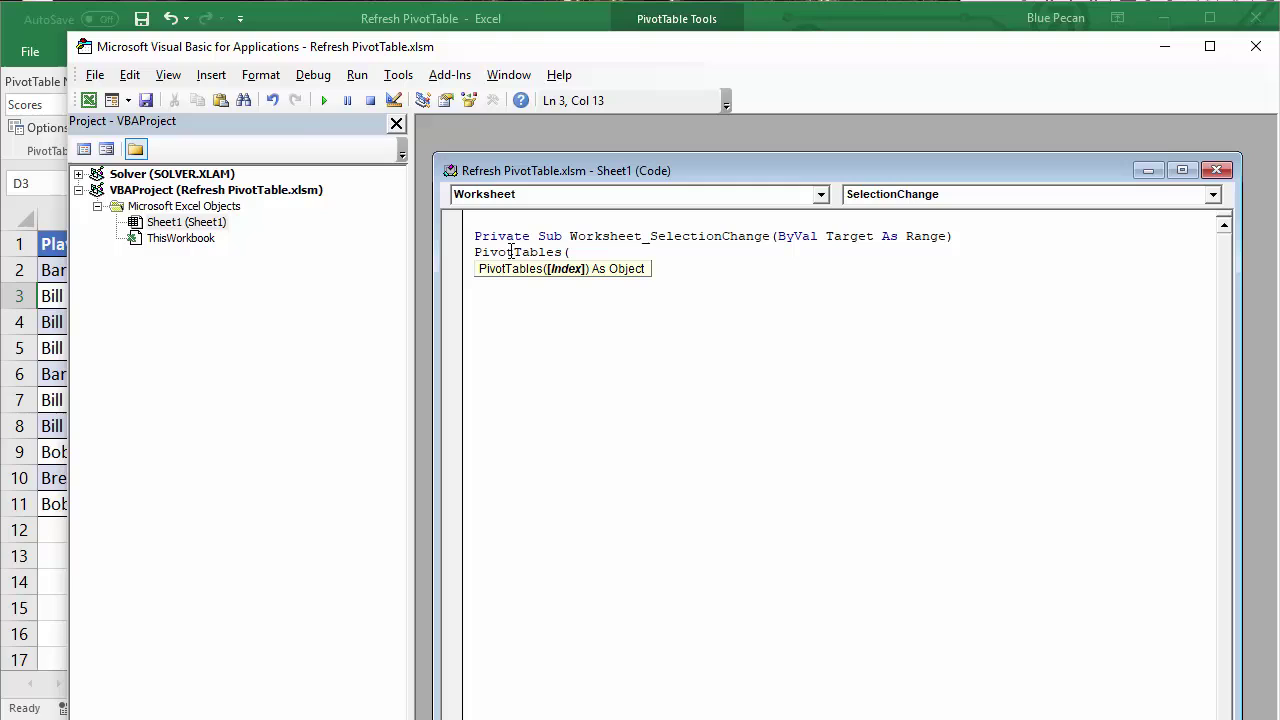
pyautogui.write('"Scores")')
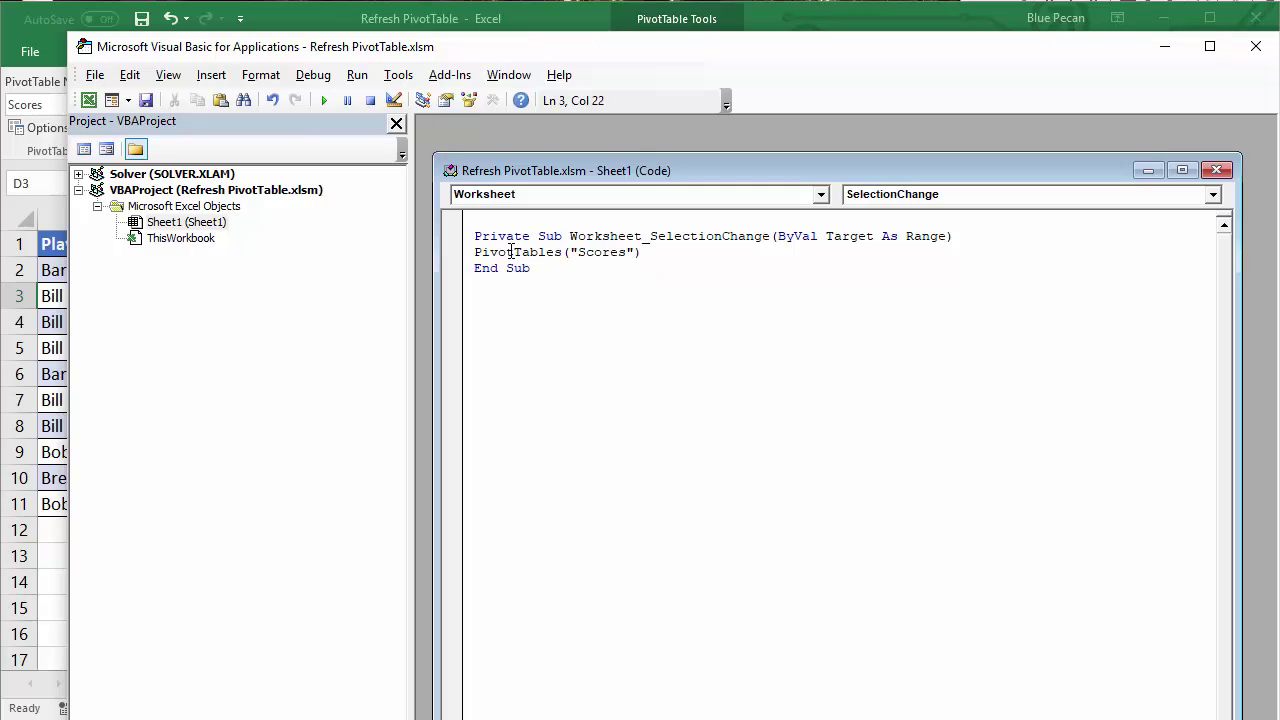
pyautogui.write('.RefreshTable')
# Back in Excel, add a new player with a score of 999 in row 12
pyautogui.hotkey('alt', 'F11')
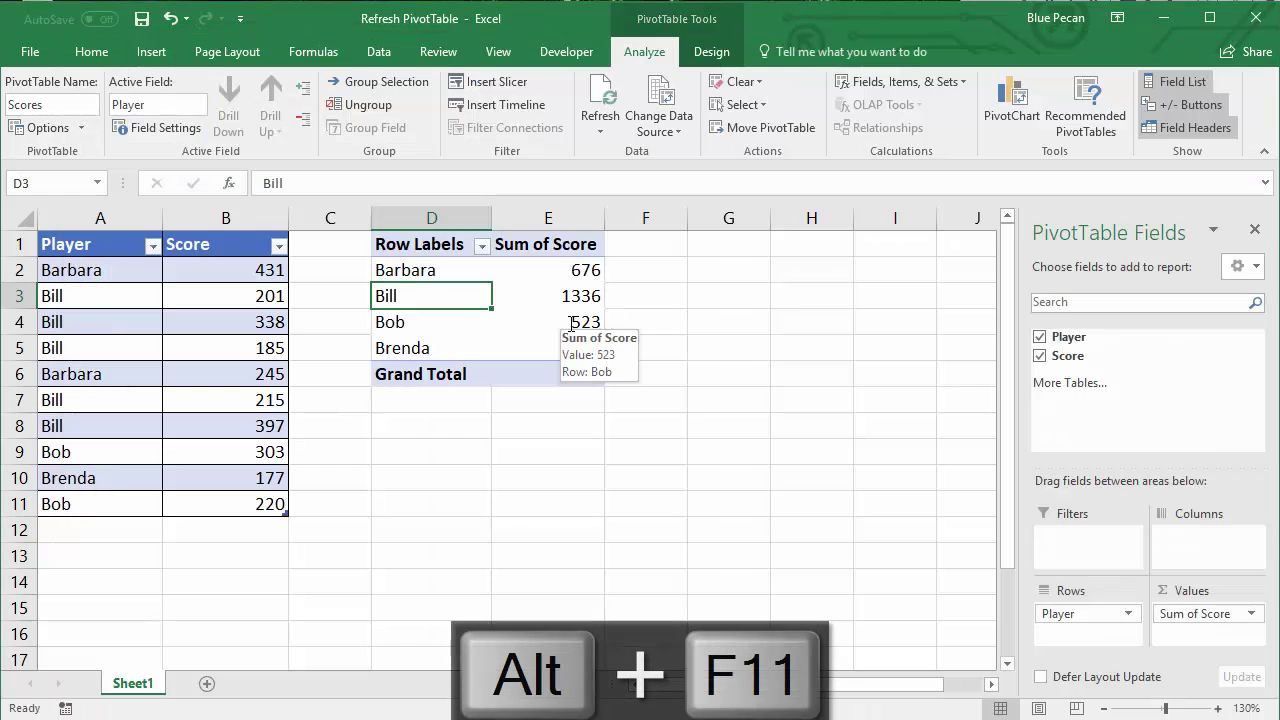
pyautogui.click(112, 536)
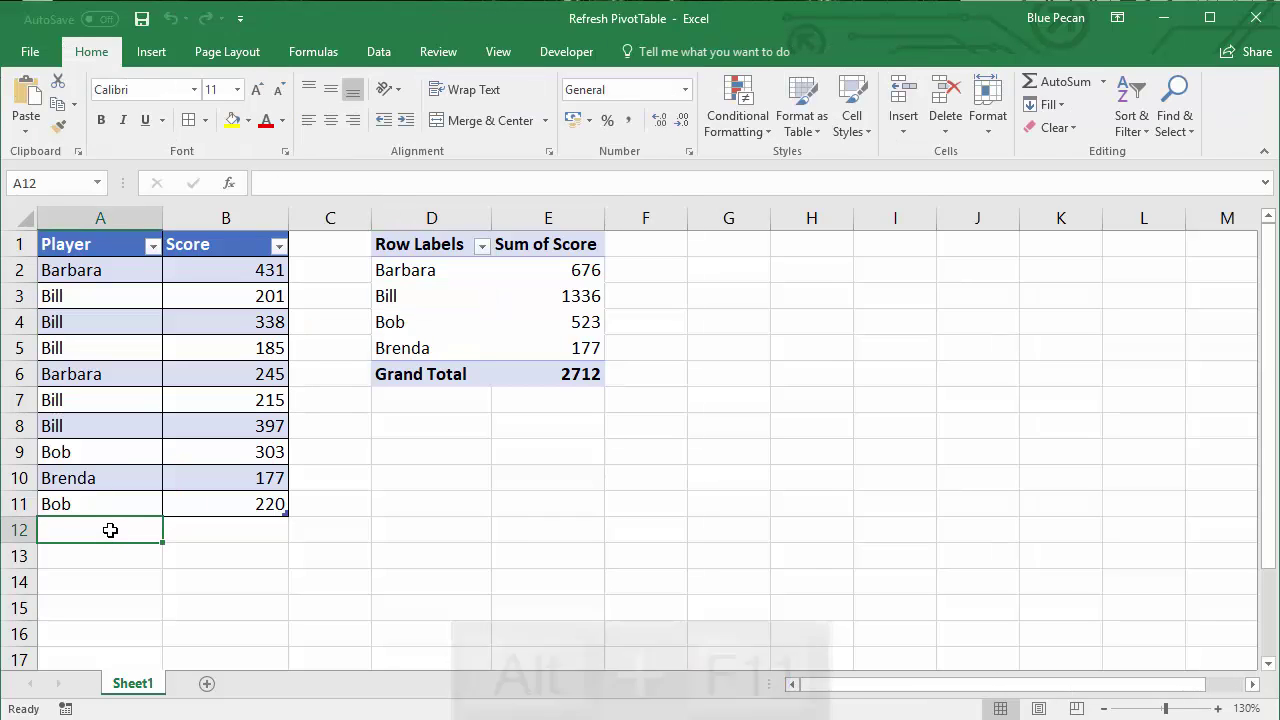
pyautogui.write('Greg')
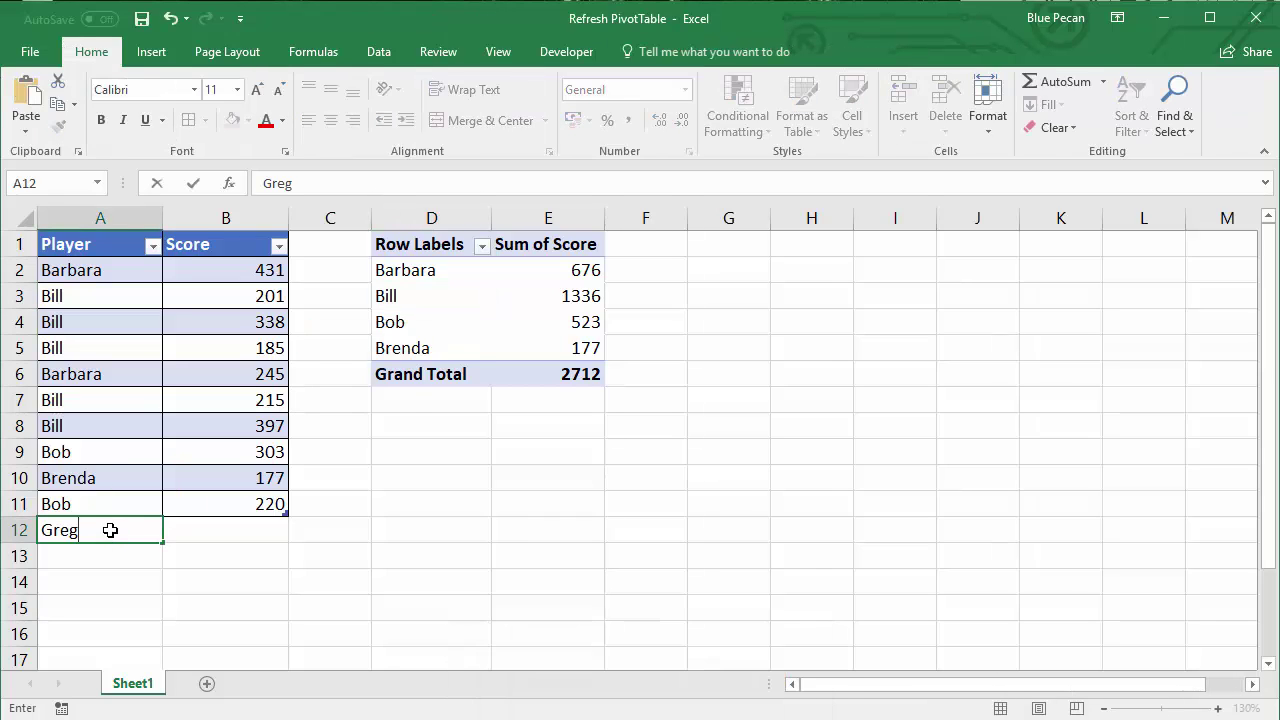
pyautogui.press('Tab')
pyautogui.write('999')
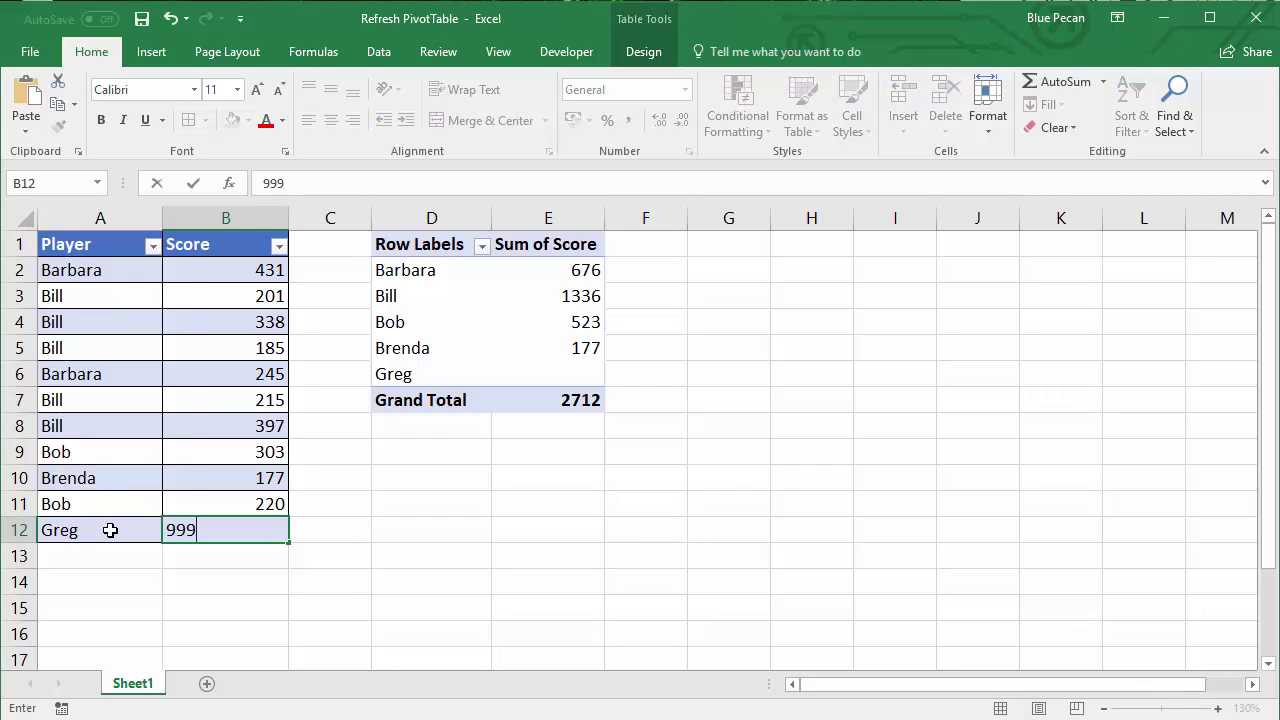
pyautogui.press('Return')
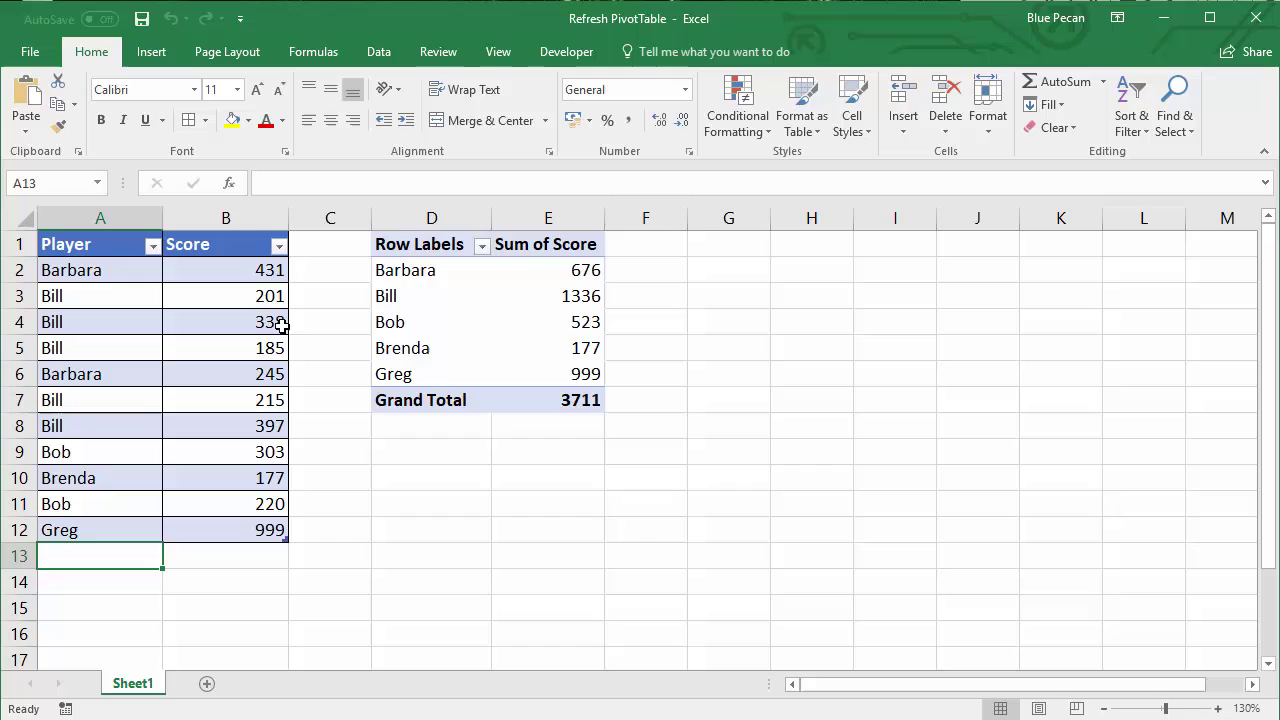
# Change the first score in B2 from 431 to 900
pyautogui.click(253, 273)
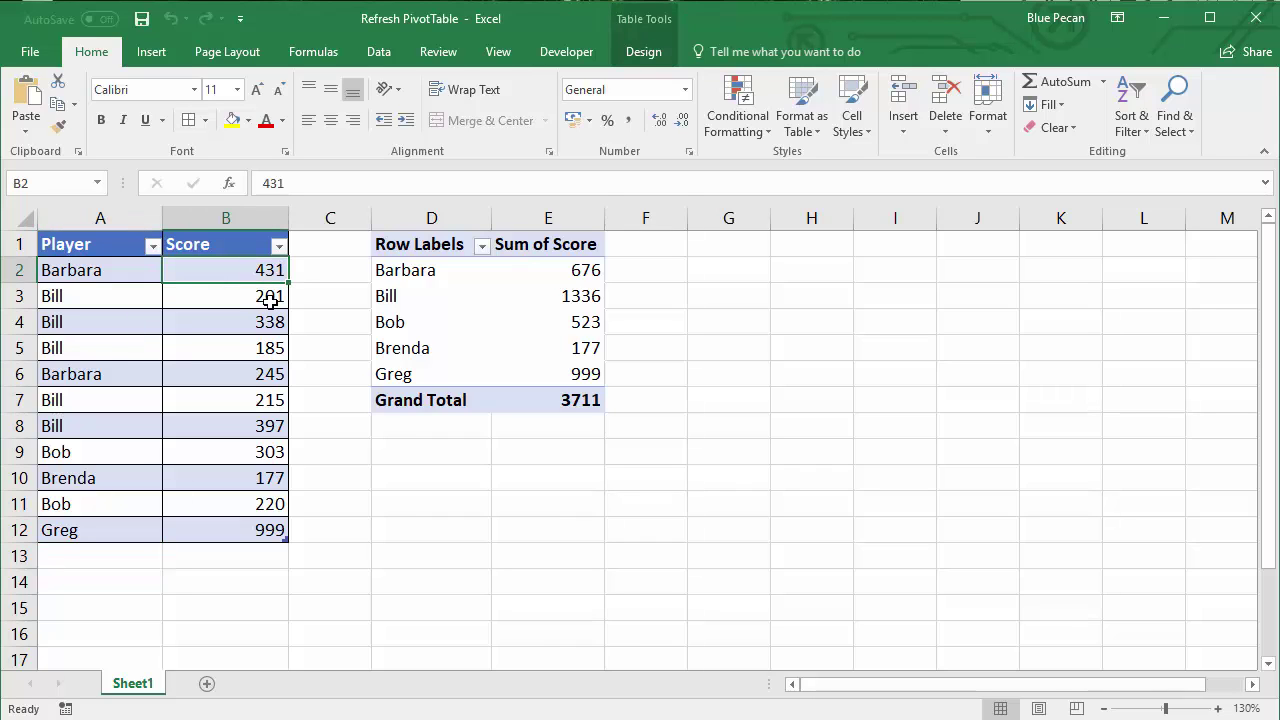
pyautogui.write('900')
pyautogui.press('Return')
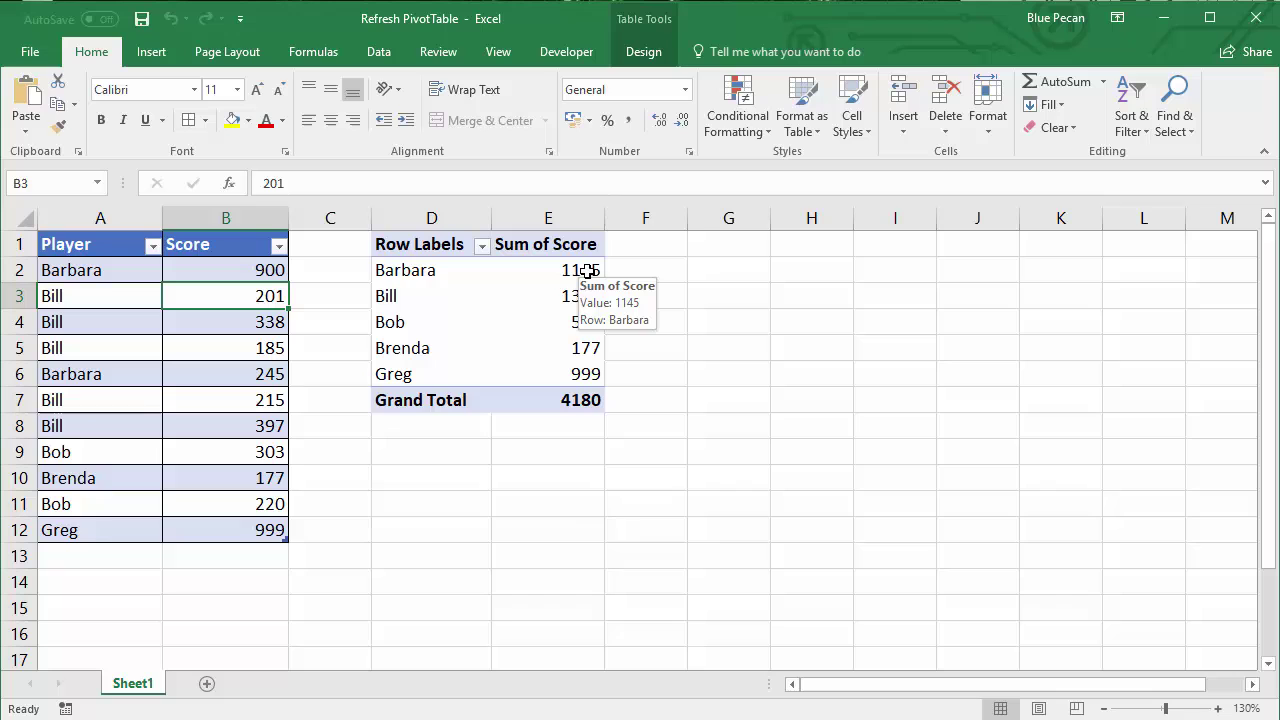
# Prefix the PivotTables("Scores").RefreshTable line with an apostrophe, then switch back to Excel
pyautogui.hotkey('alt', 'F11')
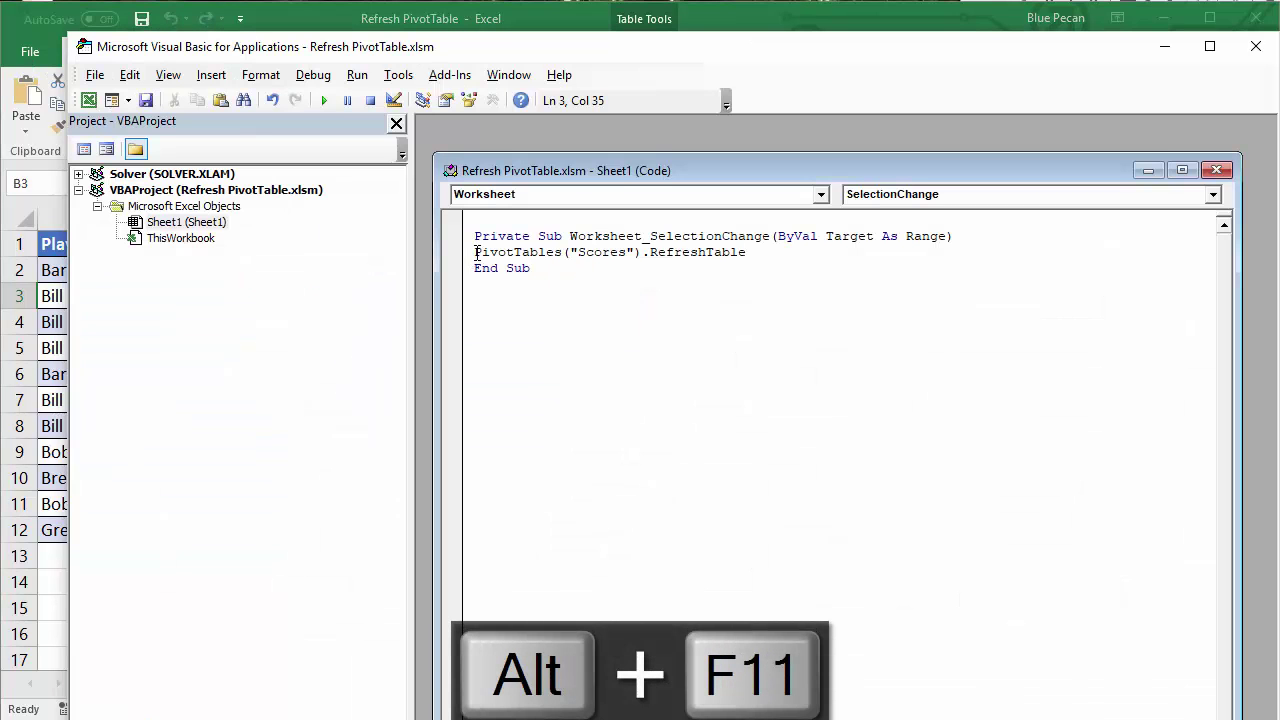
pyautogui.click(474, 255)
pyautogui.write("'")
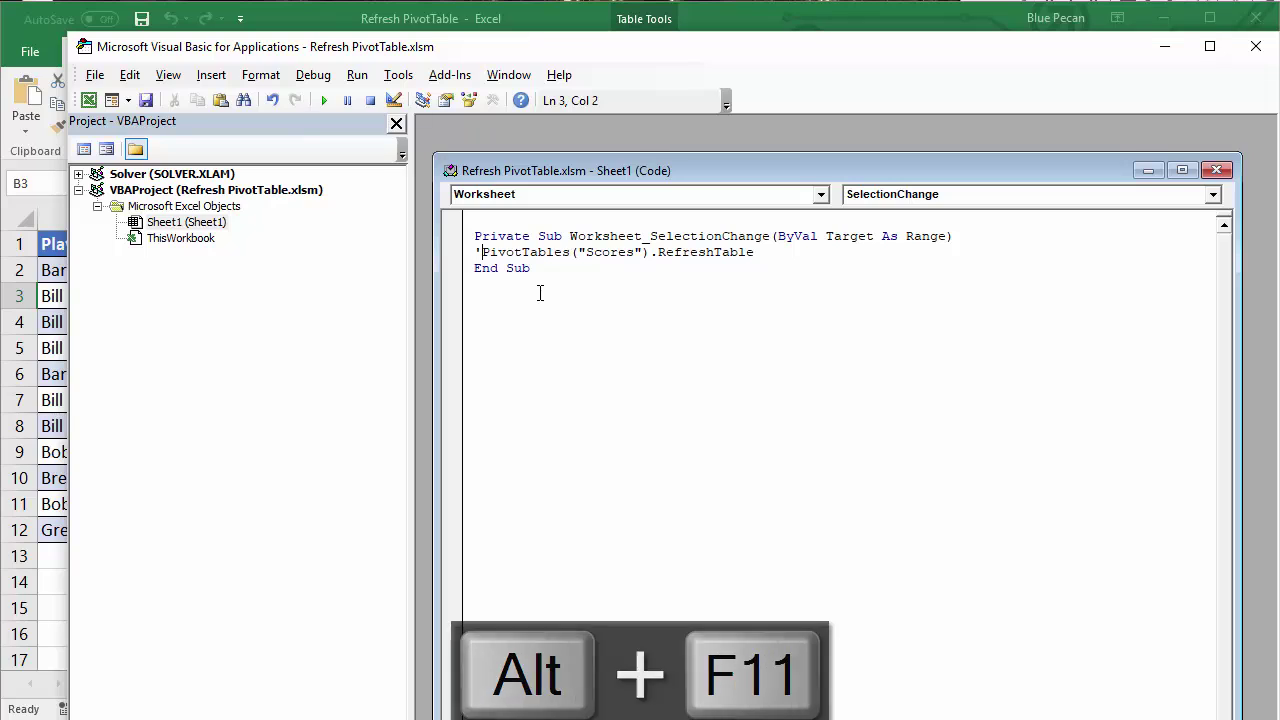
pyautogui.click(504, 283)
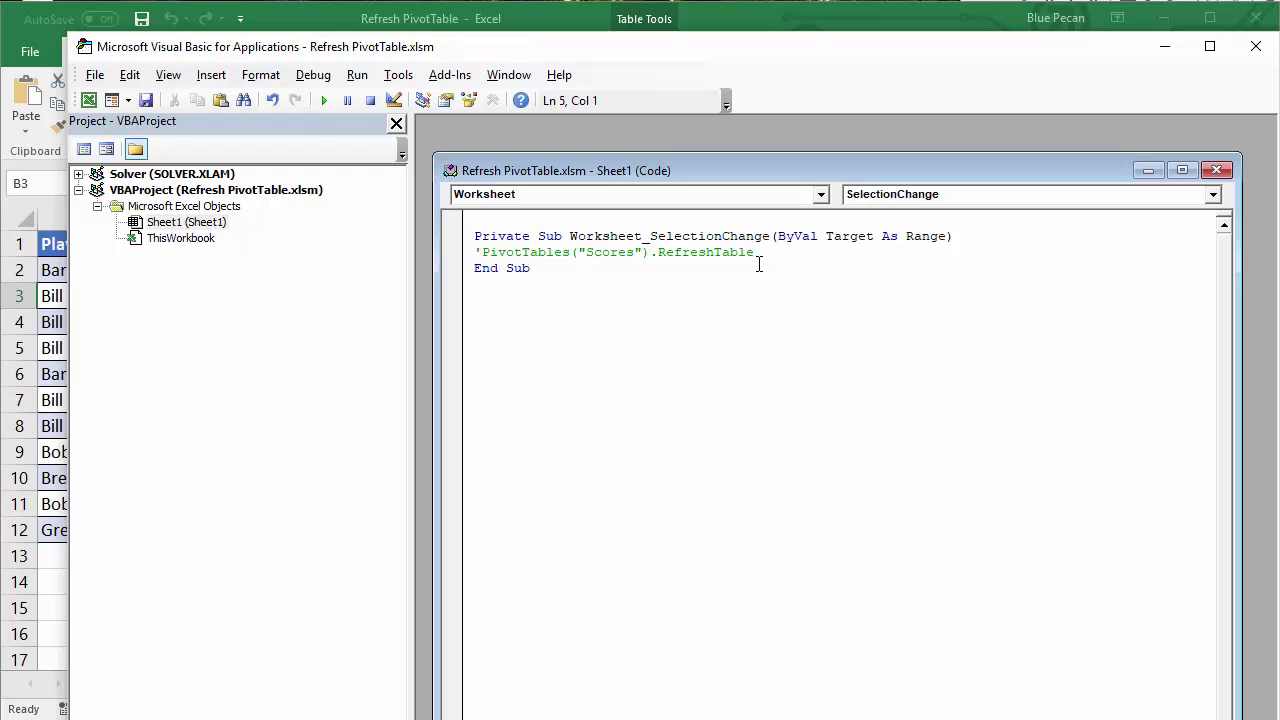
pyautogui.hotkey('alt', 'F11')
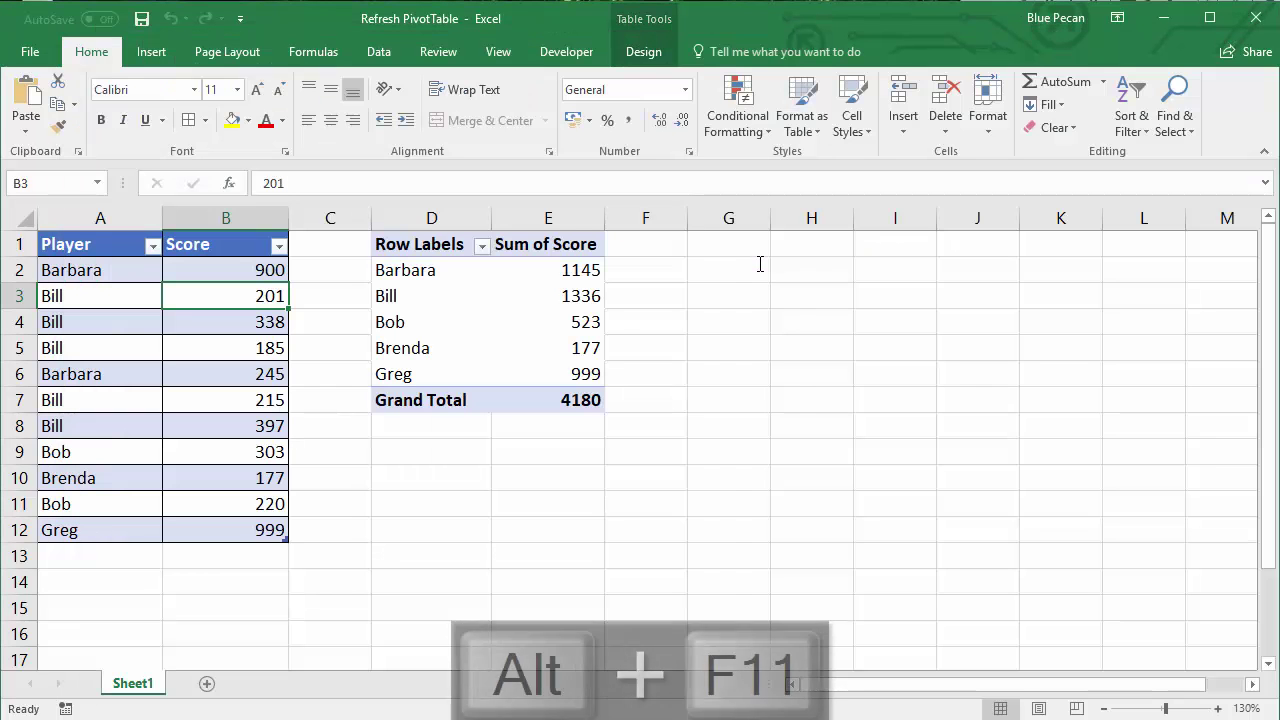
# Add Sheet2 and cut the pivot table from Sheet1's D1:E7 into Sheet2 at A1
pyautogui.click(207, 683)
pyautogui.click(132, 688)
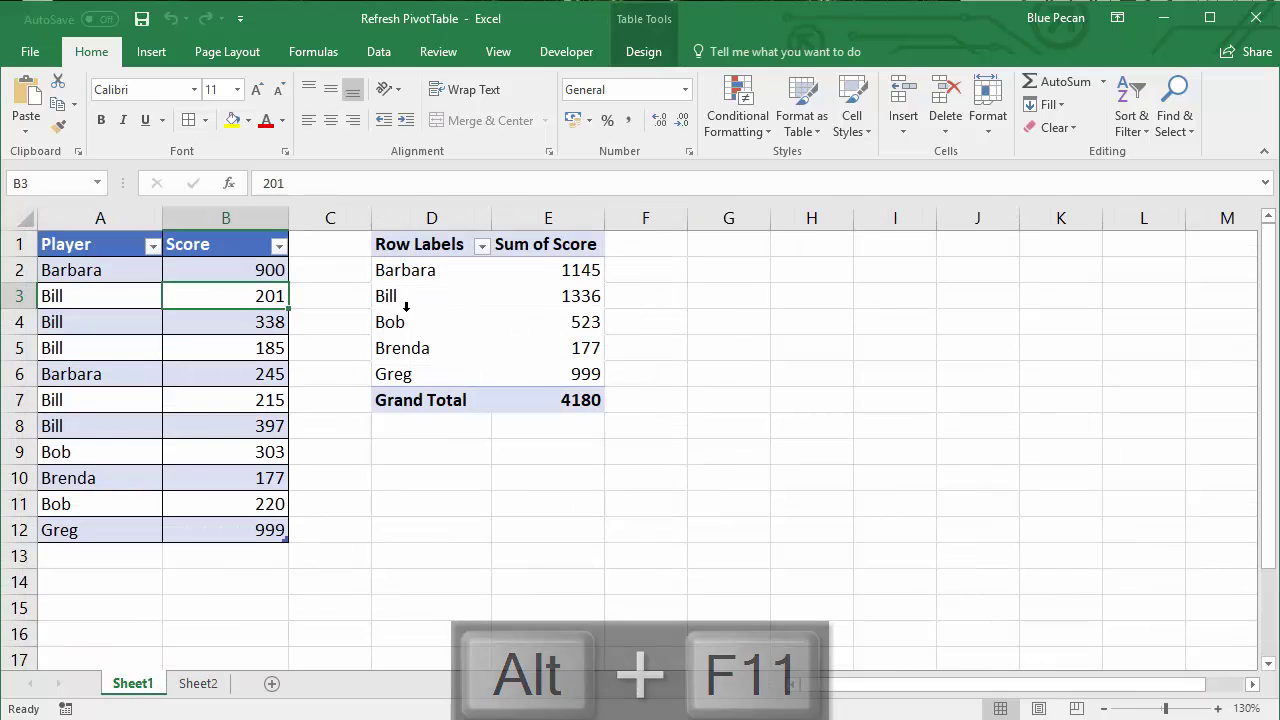
pyautogui.moveTo(410, 244); pyautogui.dragTo(555, 400)
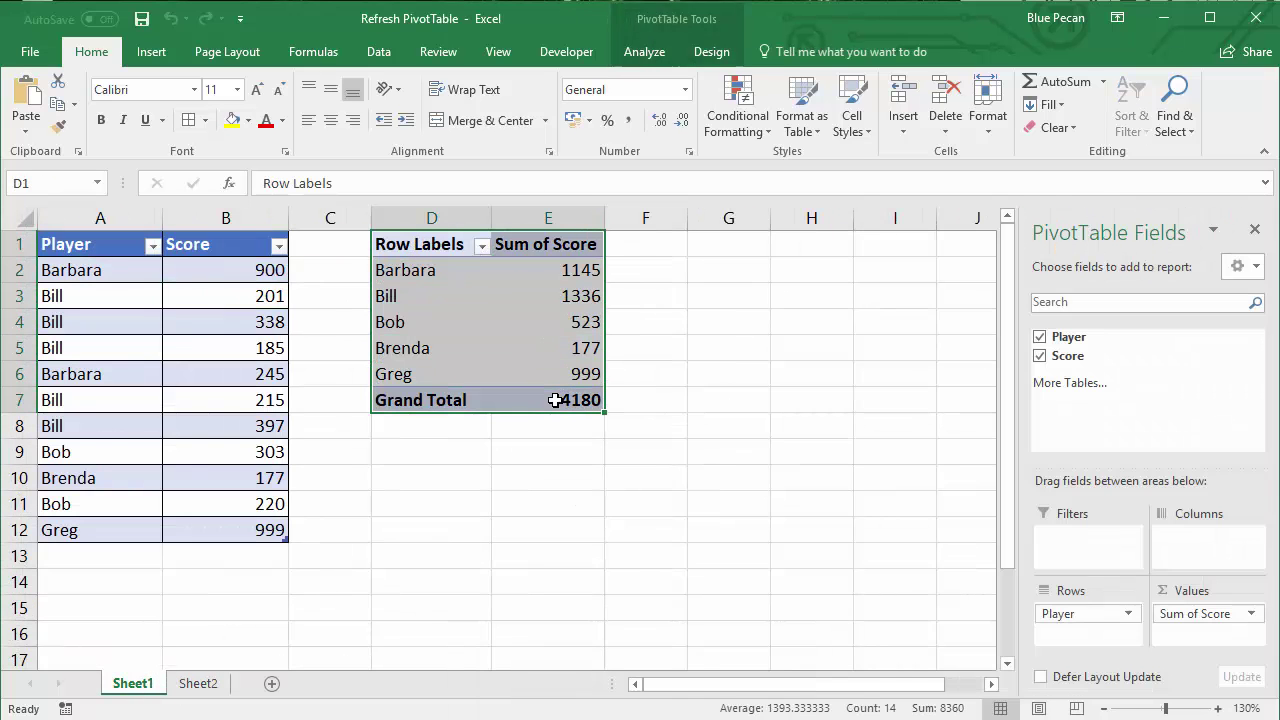
pyautogui.hotkey('ctrl', 'x')
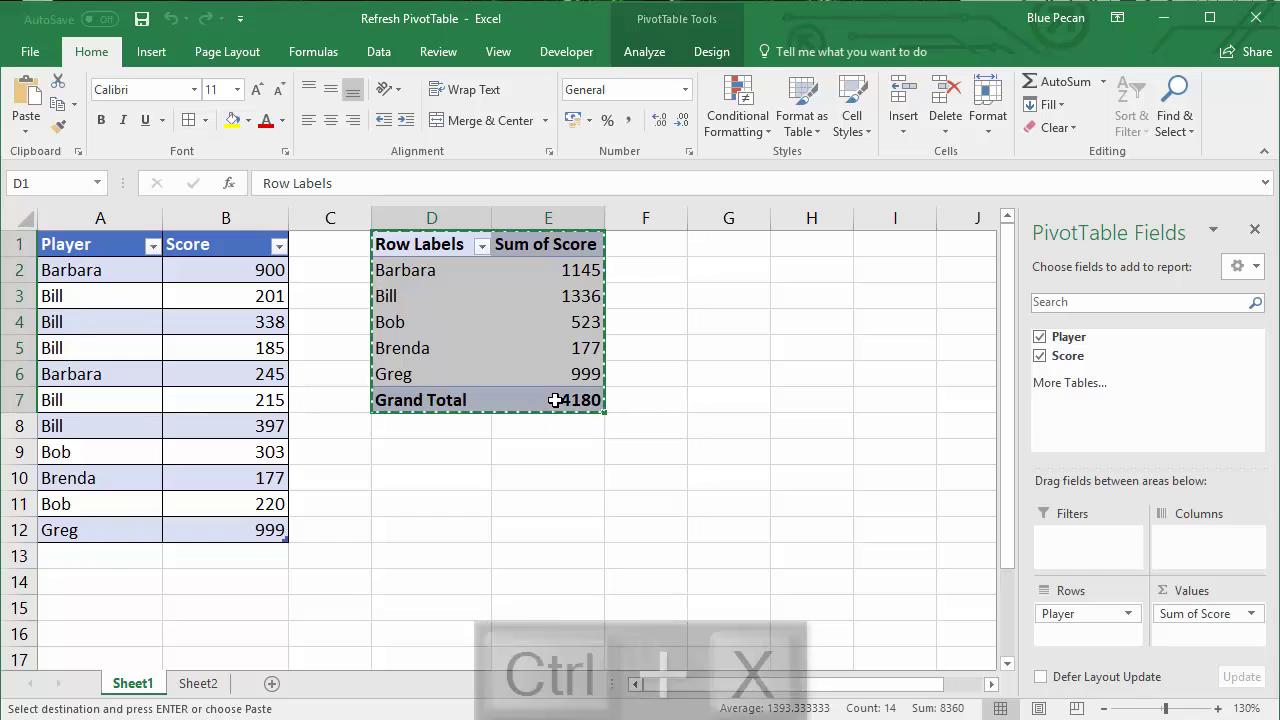
pyautogui.click(212, 682)
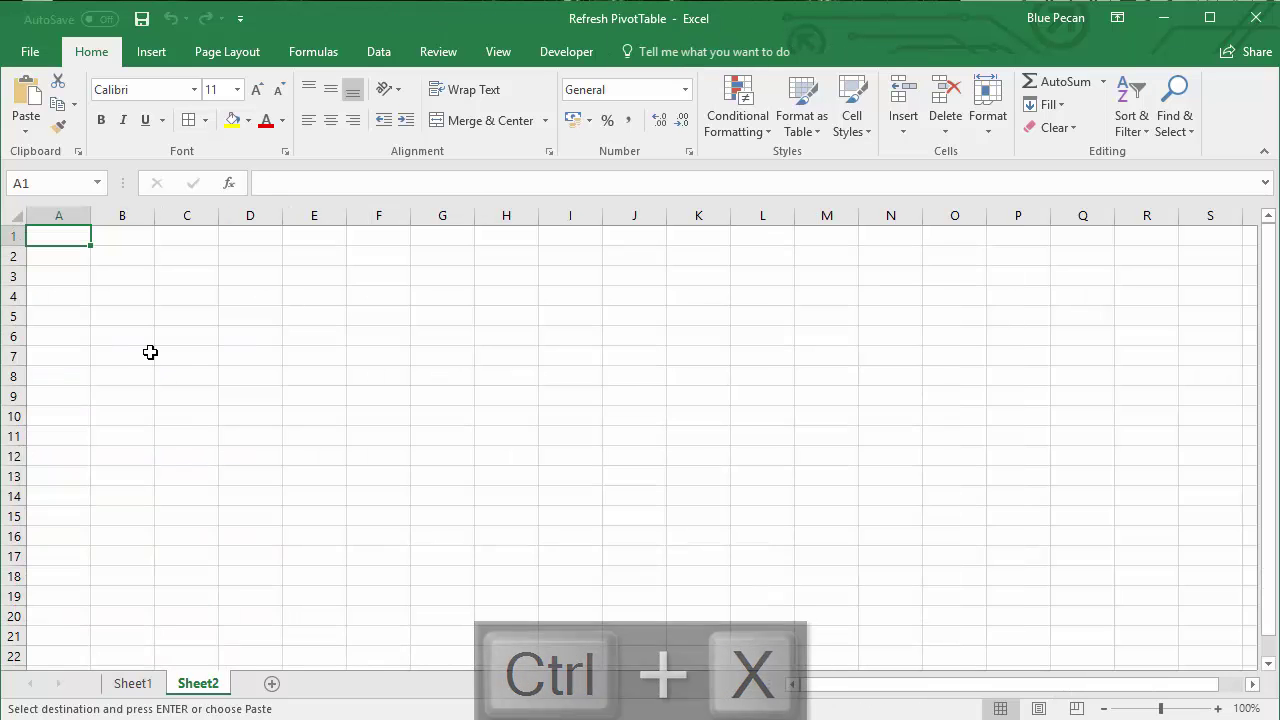
pyautogui.hotkey('ctrl', 'v')
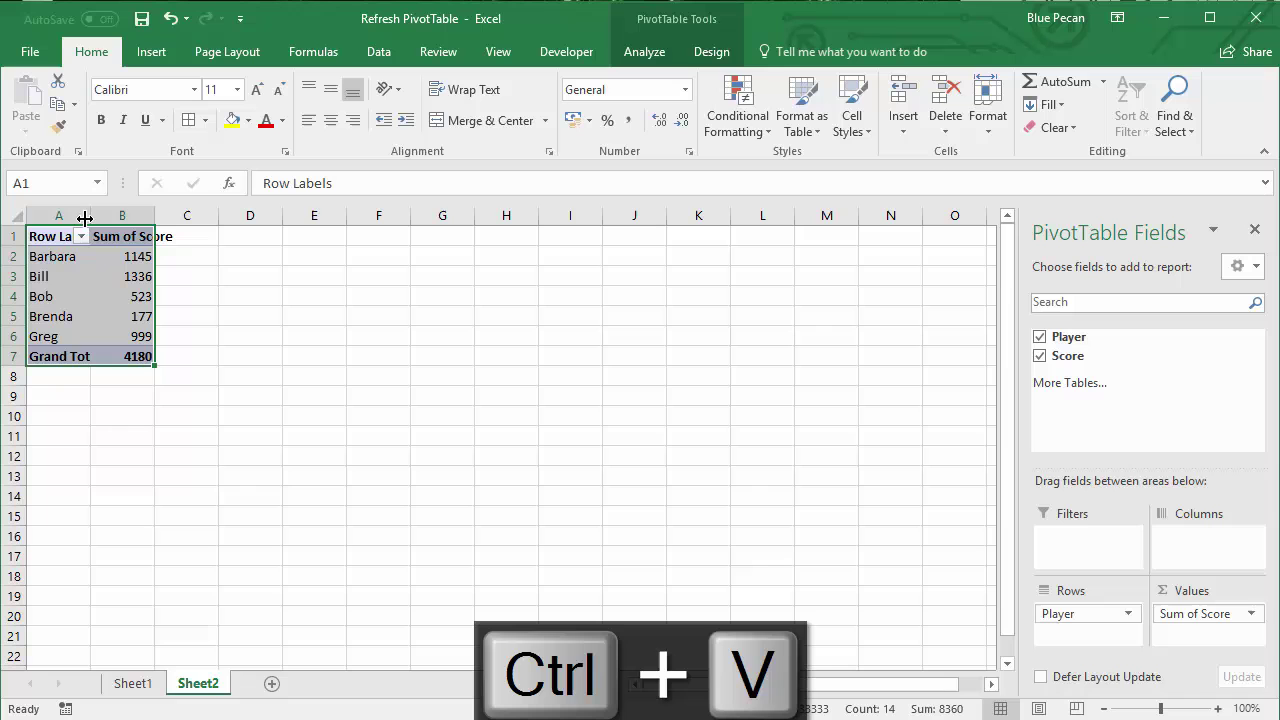
# Autofit column B, zoom the pivot table to 140%, and return to Sheet1's data
pyautogui.doubleClick(155, 215)
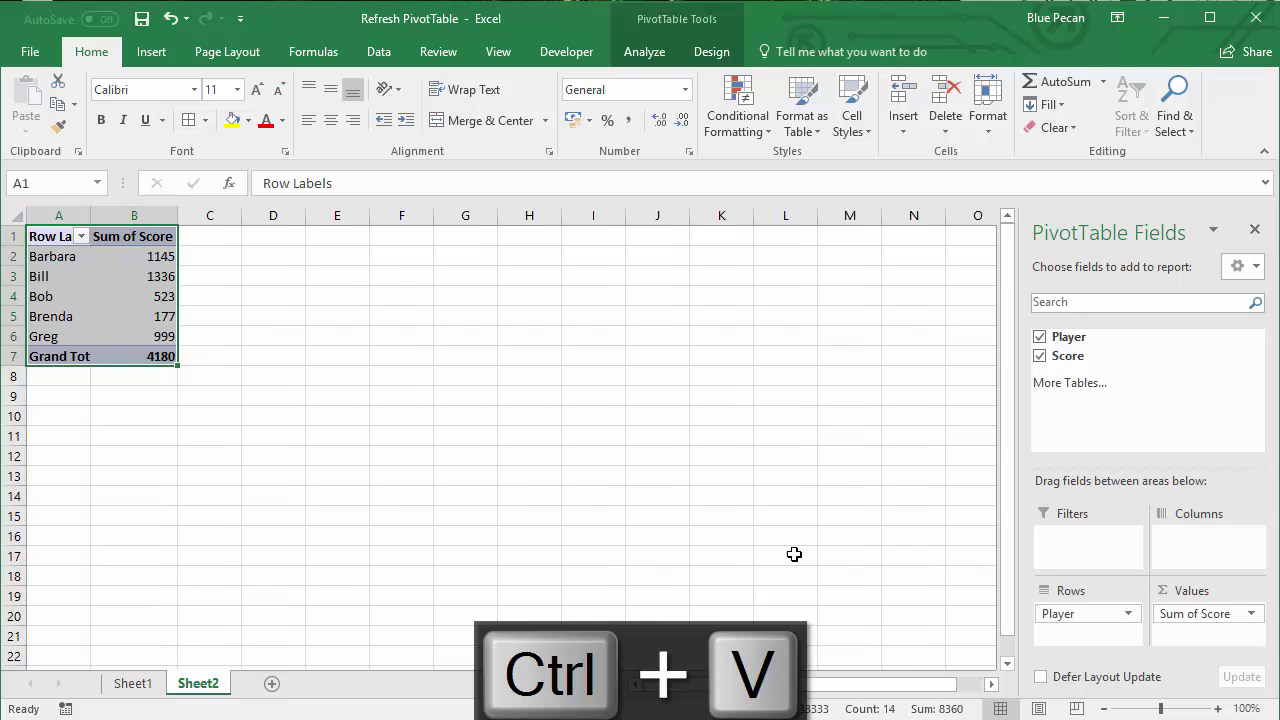
pyautogui.click(1218, 708)
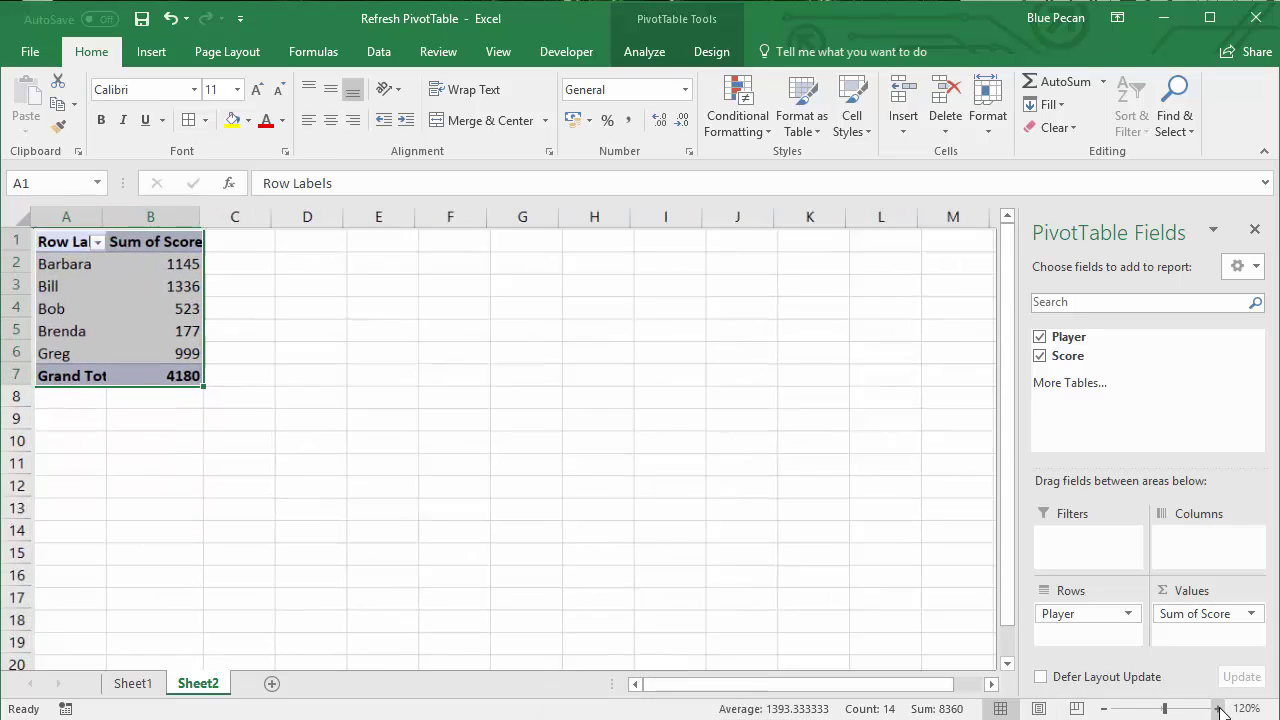
pyautogui.click(1218, 708)
pyautogui.click(1218, 708)
pyautogui.click(1218, 708)
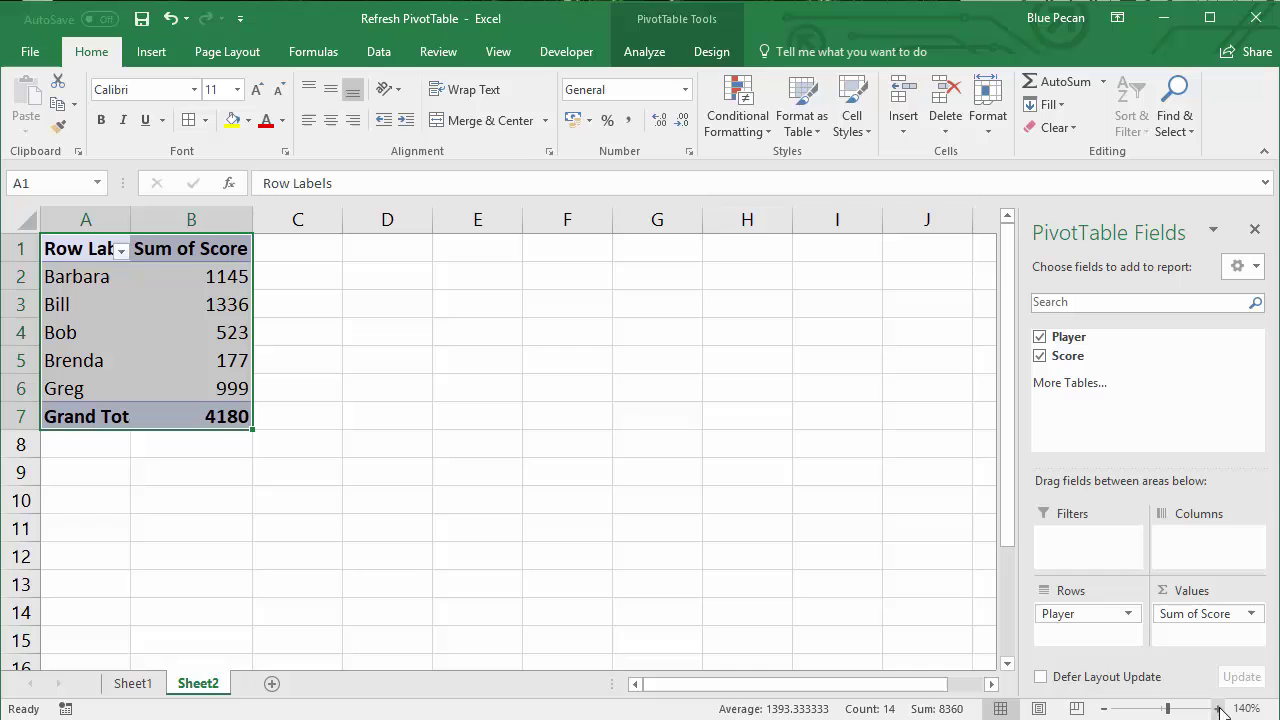
pyautogui.click(130, 688)
pyautogui.click(188, 690)
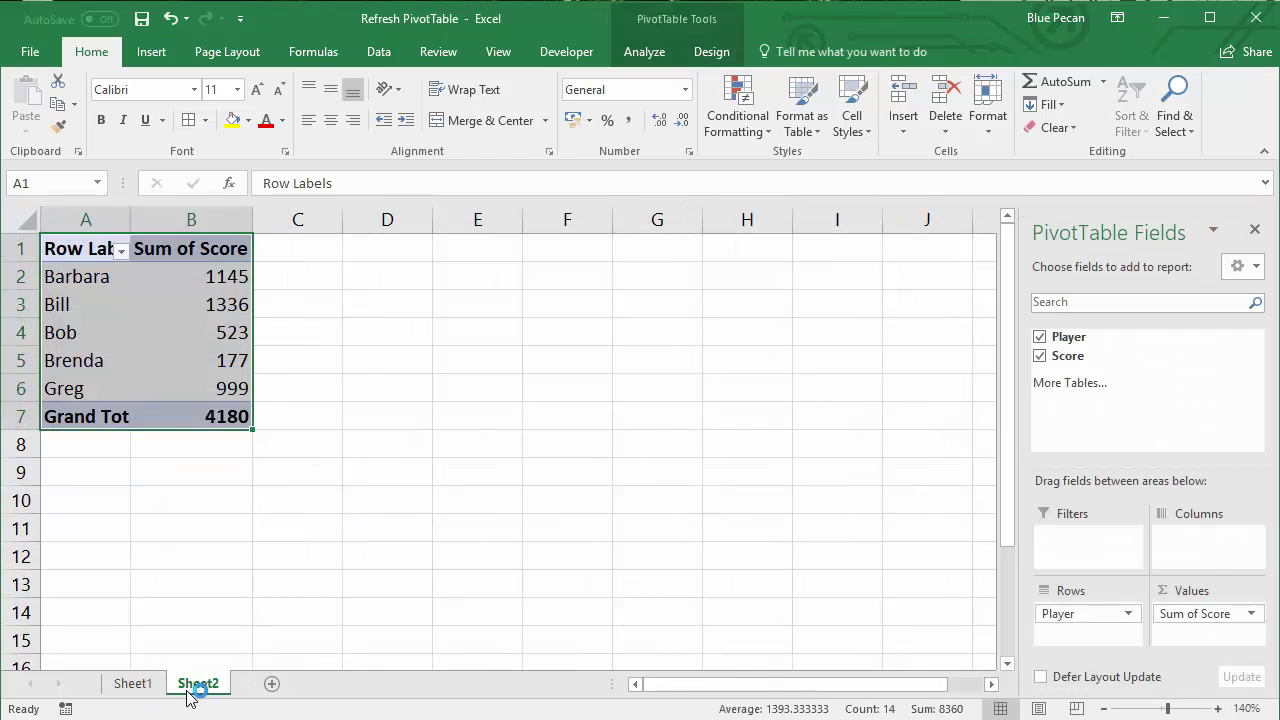
pyautogui.click(134, 686)
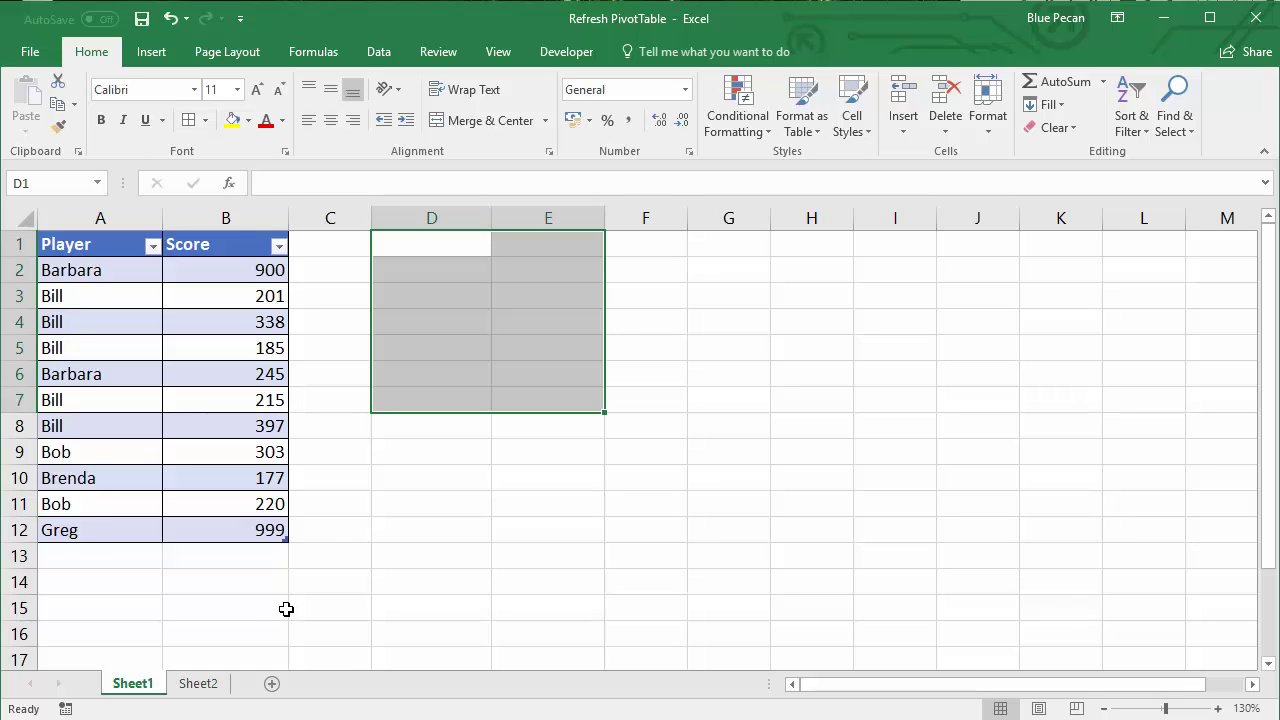
# Remove the apostrophe and prefix the refresh line with Worksheets("Sheet2")
pyautogui.hotkey('alt', 'F11')
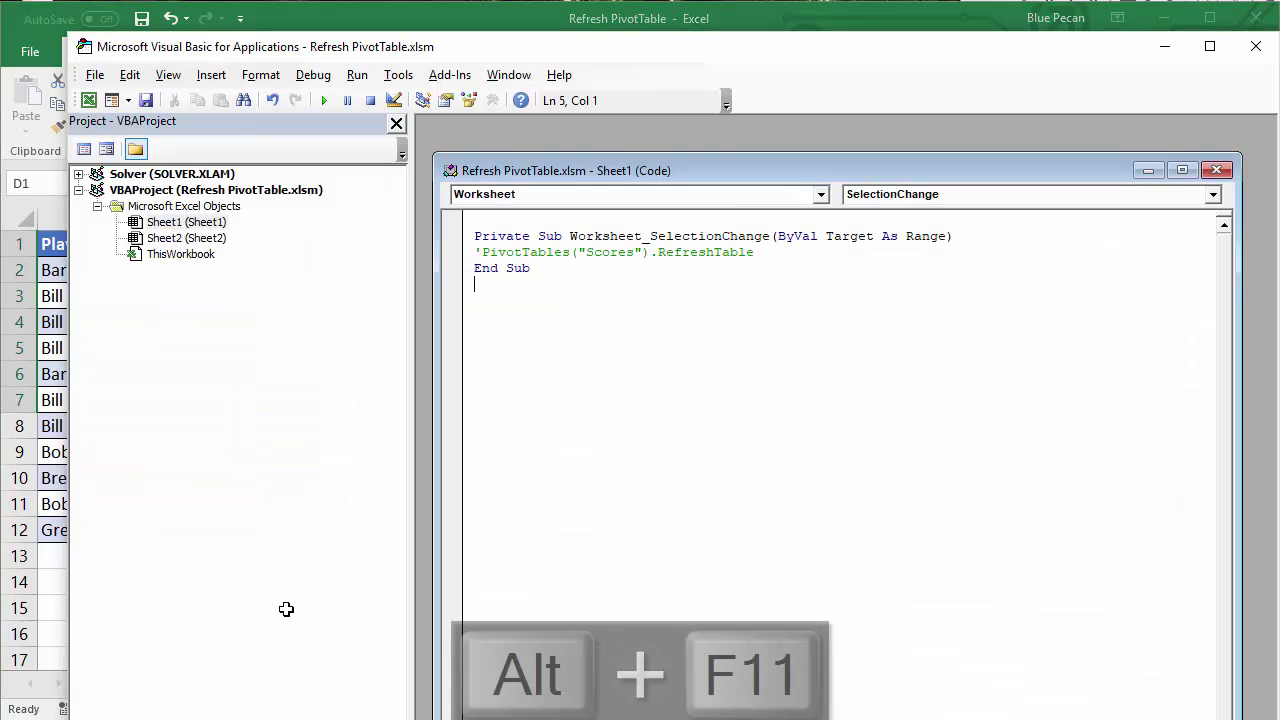
pyautogui.click(481, 252)
pyautogui.press('BackSpace')
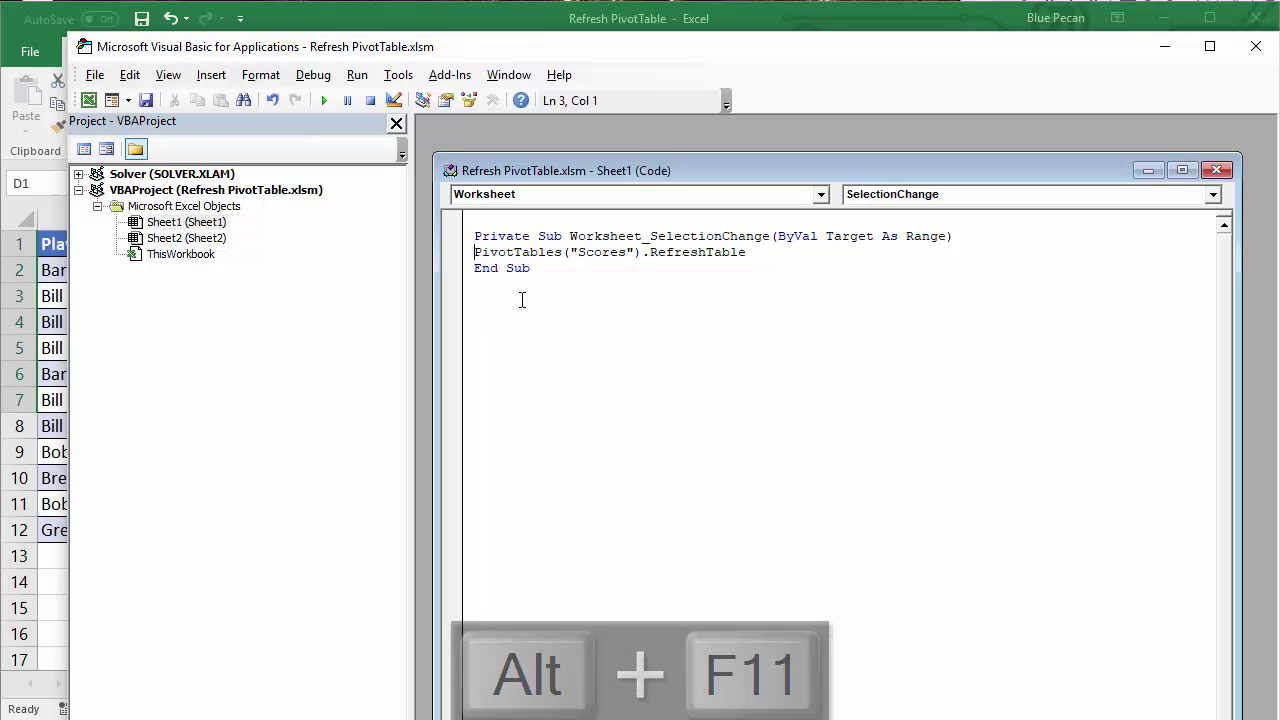
pyautogui.write('Work')
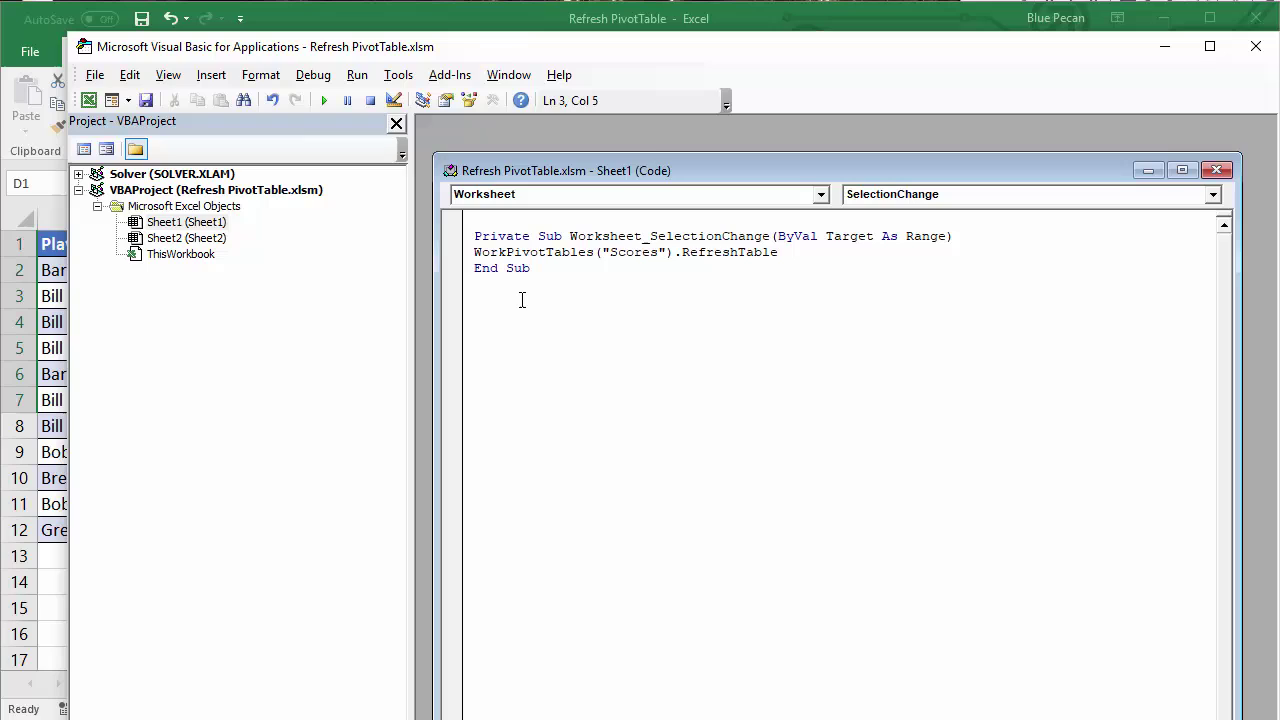
pyautogui.write('sheet')
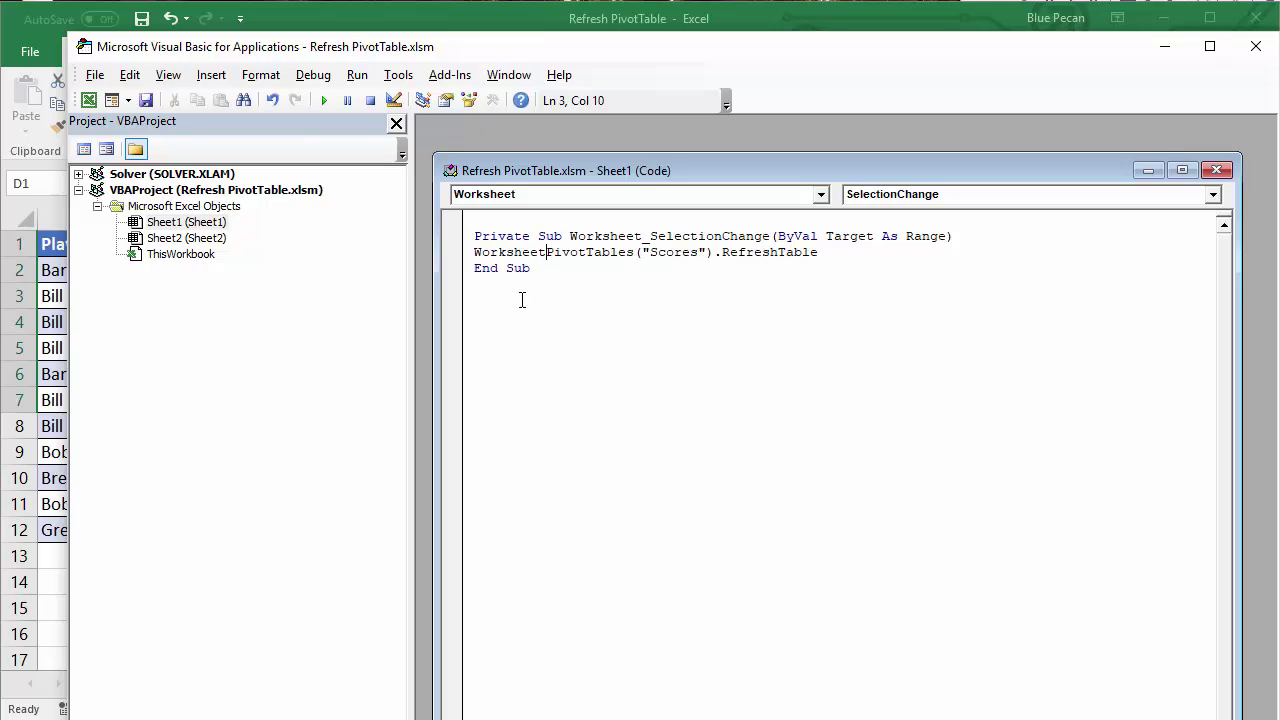
pyautogui.write('s')
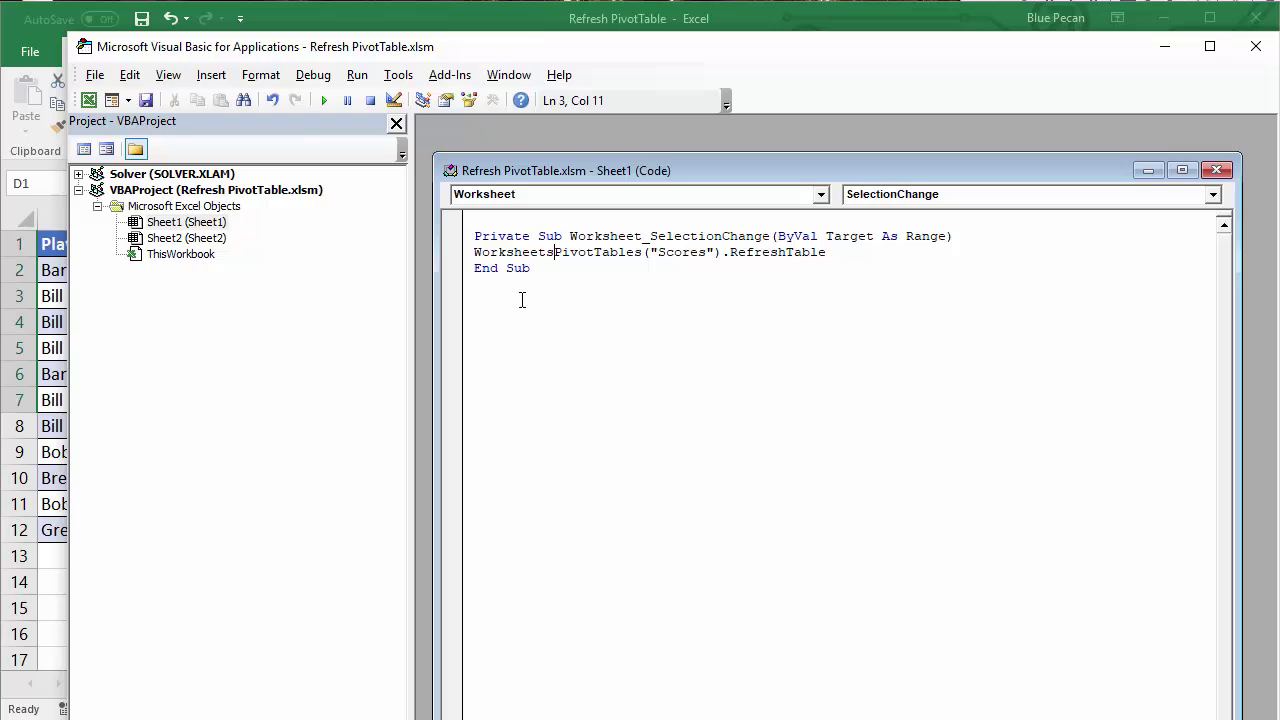
pyautogui.write('(')
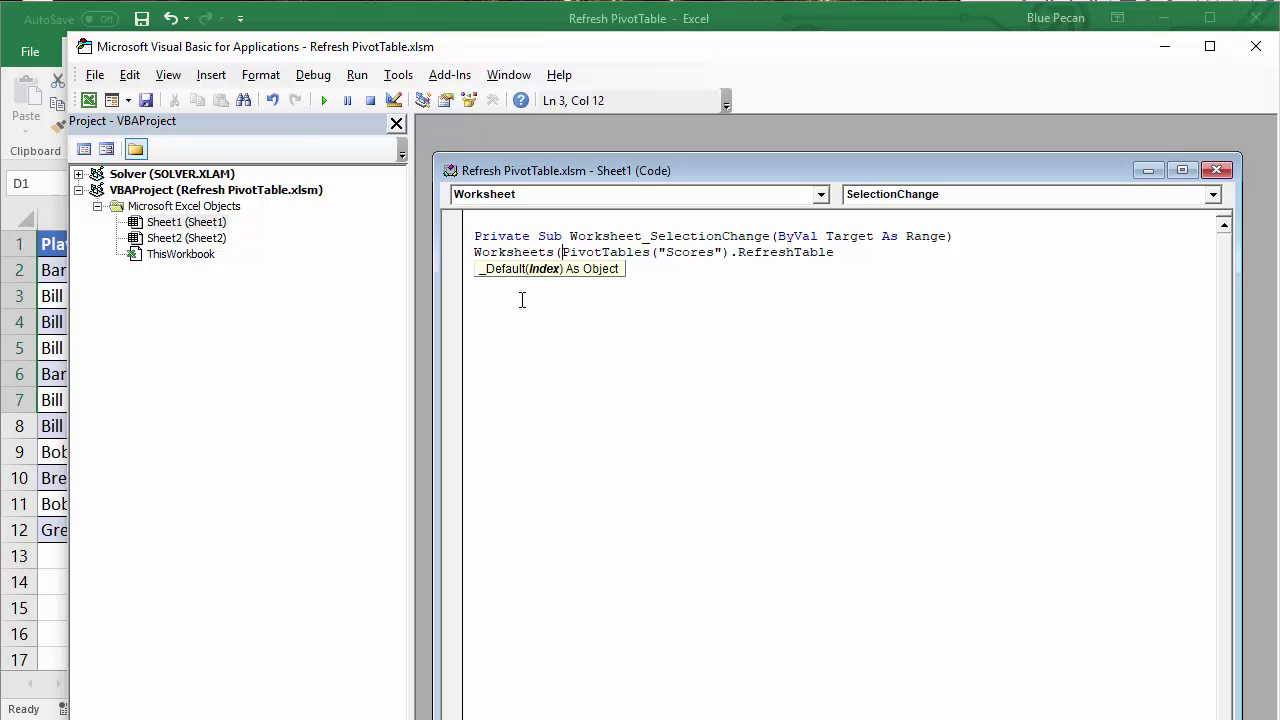
pyautogui.write('"Shee')
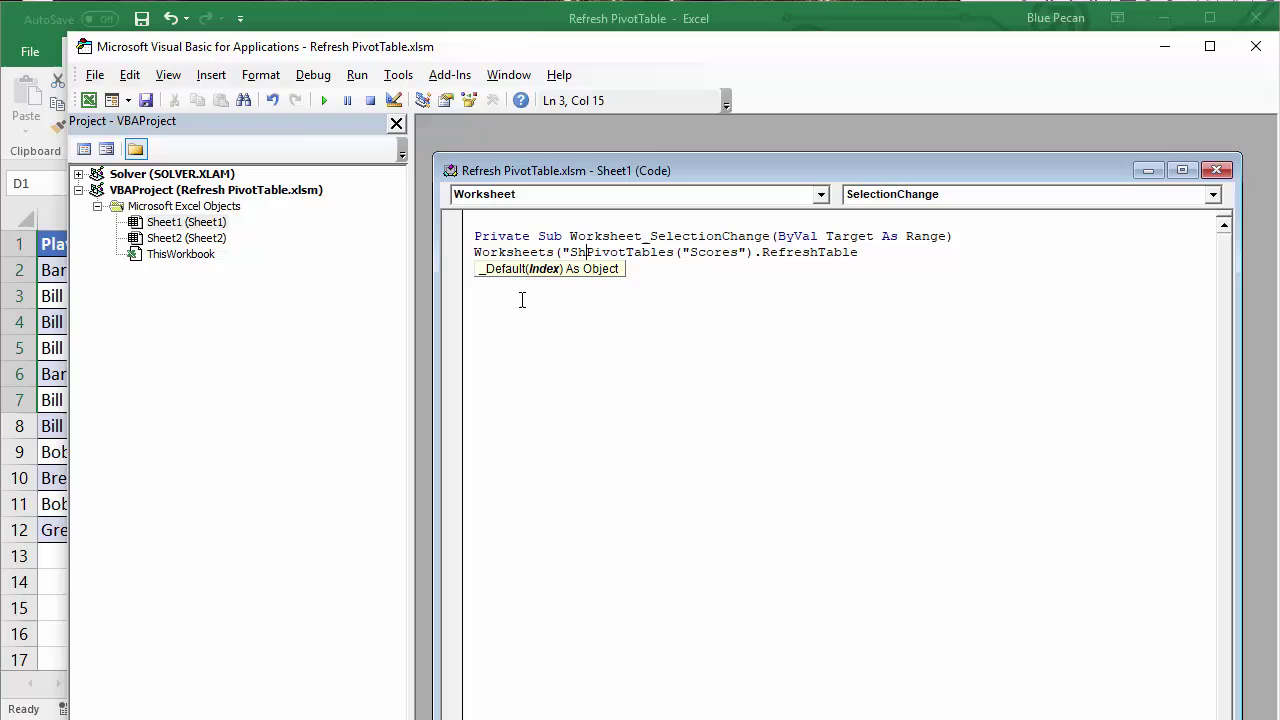
pyautogui.write('t2"')
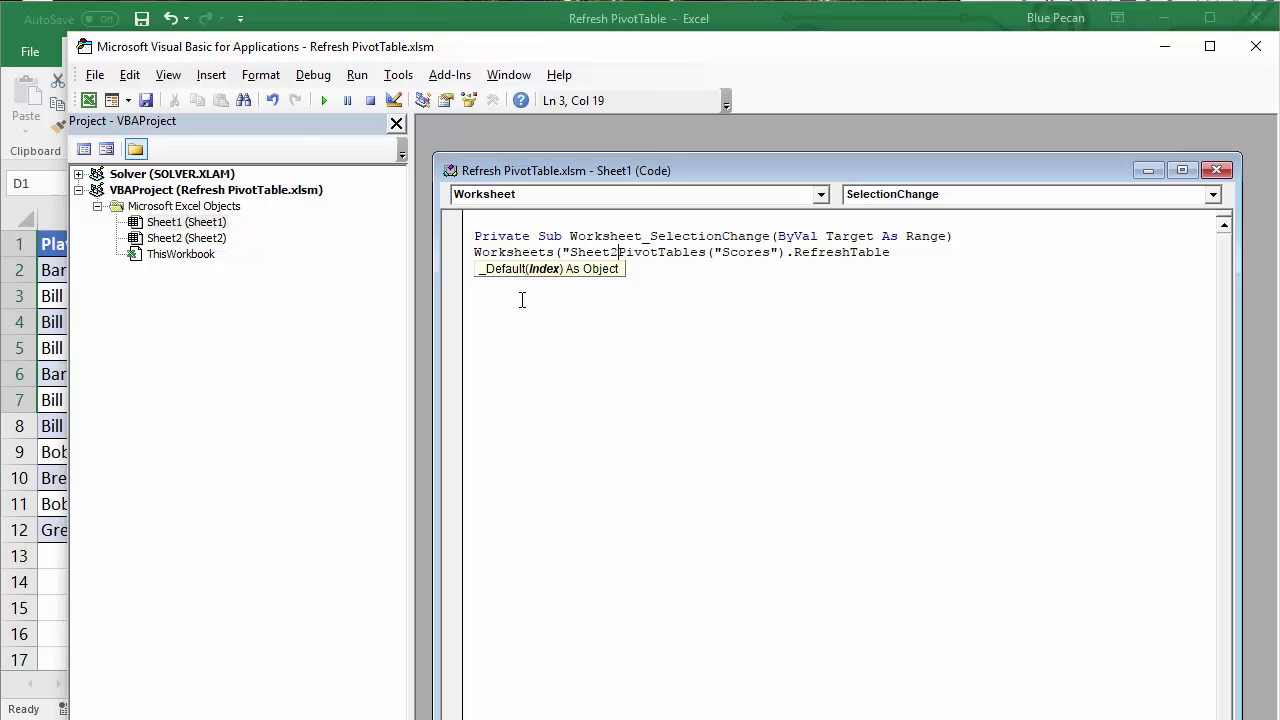
pyautogui.write(')')
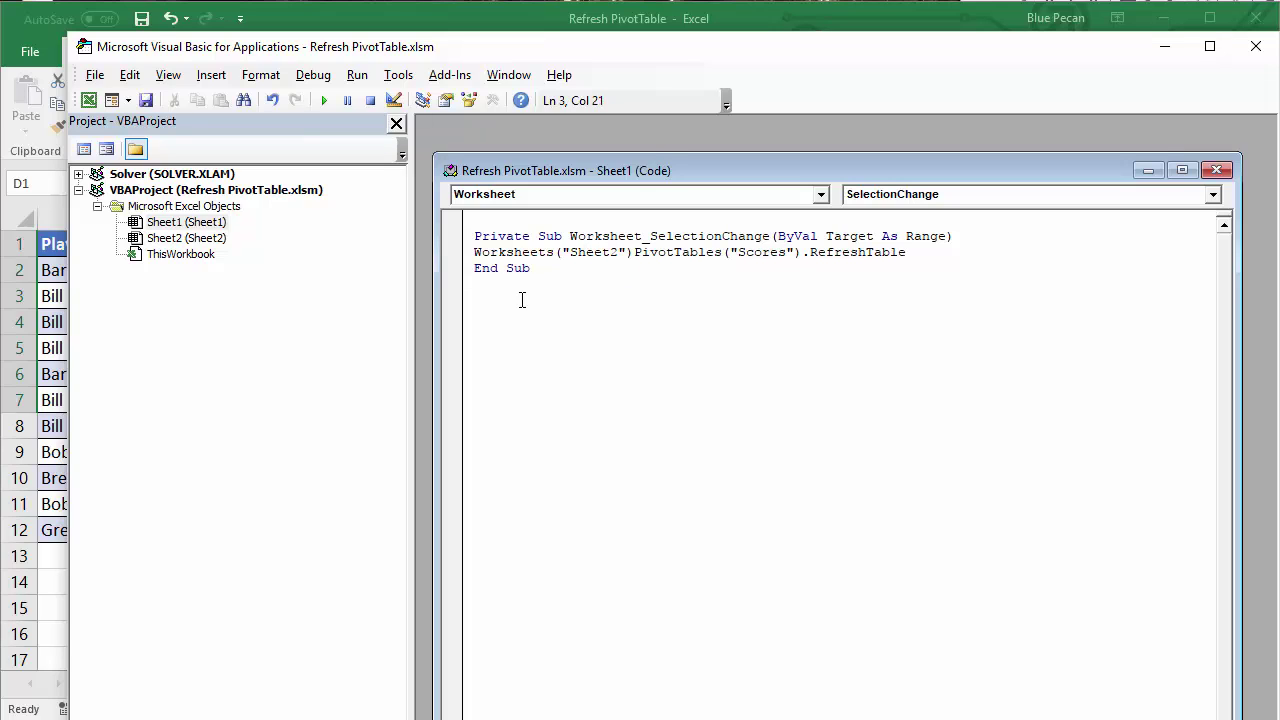
pyautogui.write('.')
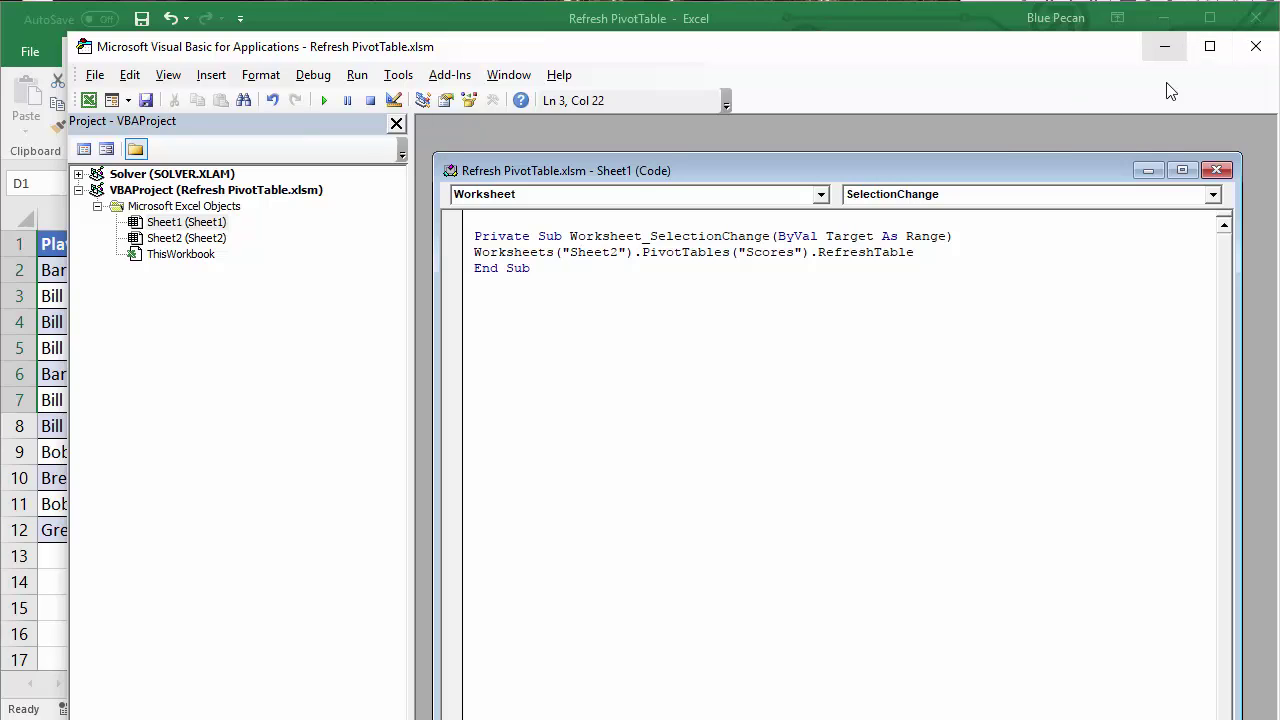
# Add a new player scoring 100 in row 13, then confirm Sheet2's pivot totals 4280
pyautogui.hotkey('alt', 'F11')
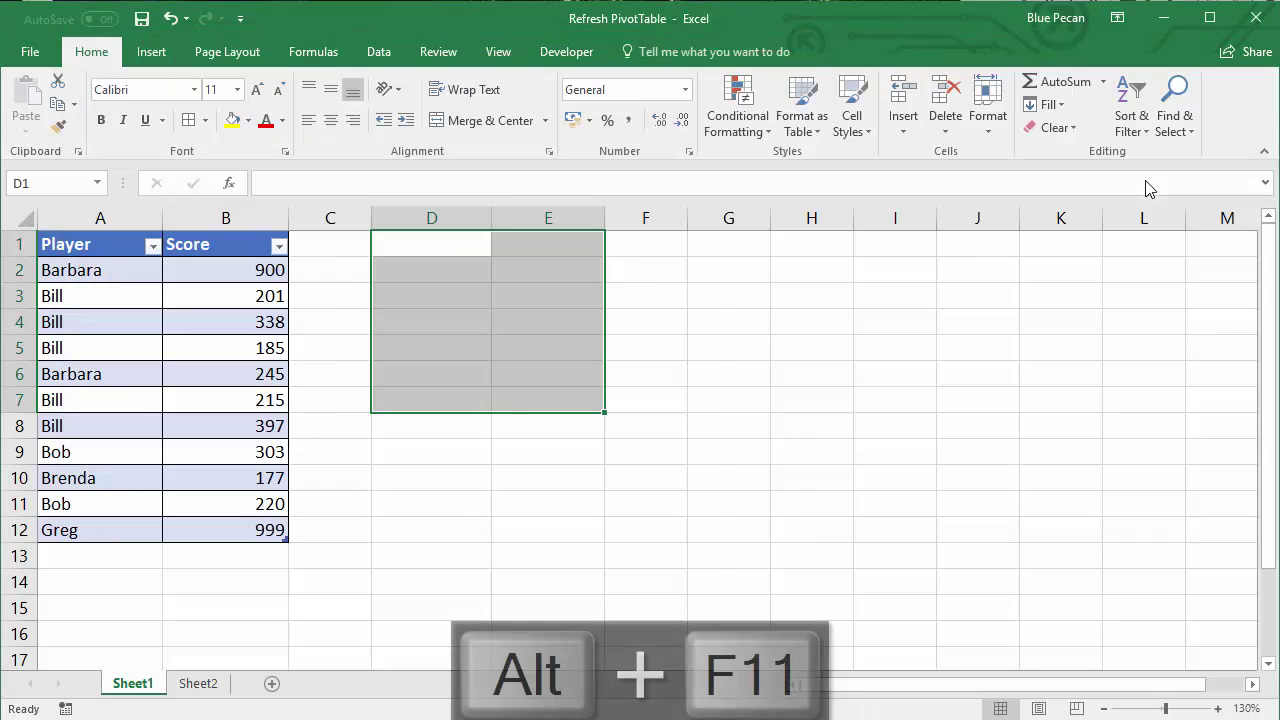
pyautogui.click(80, 552)
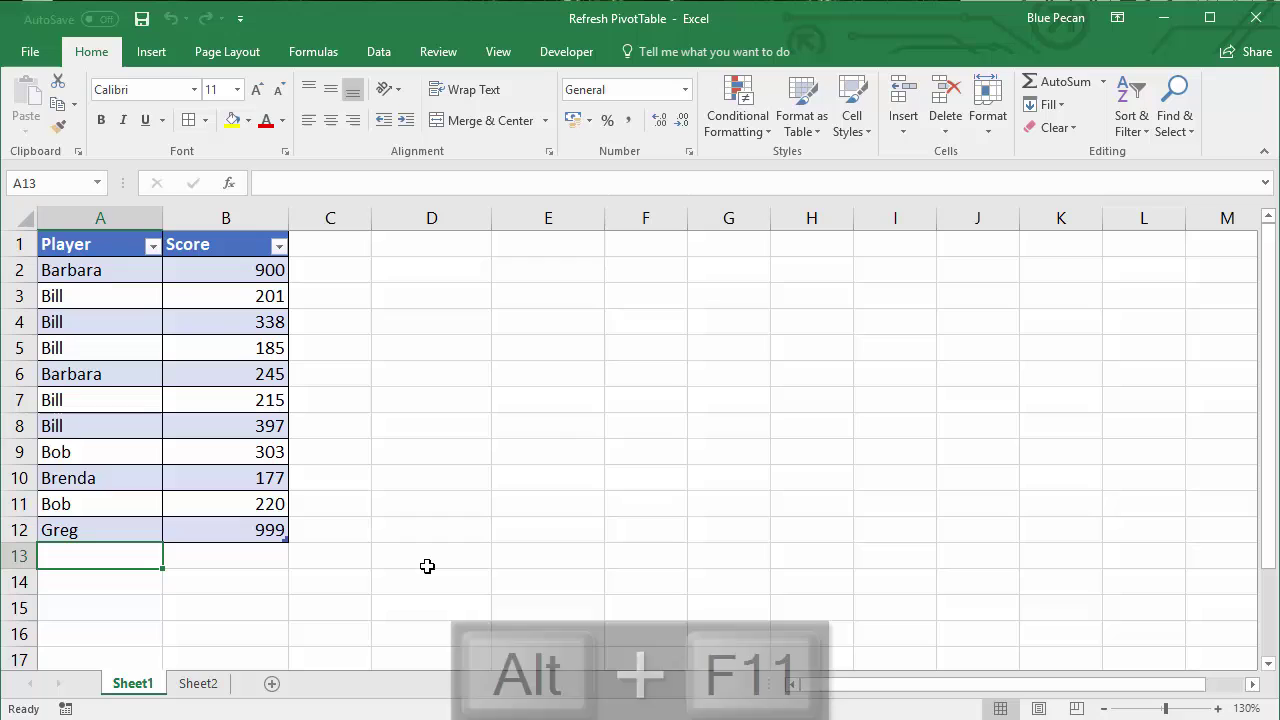
pyautogui.write('Fiona')
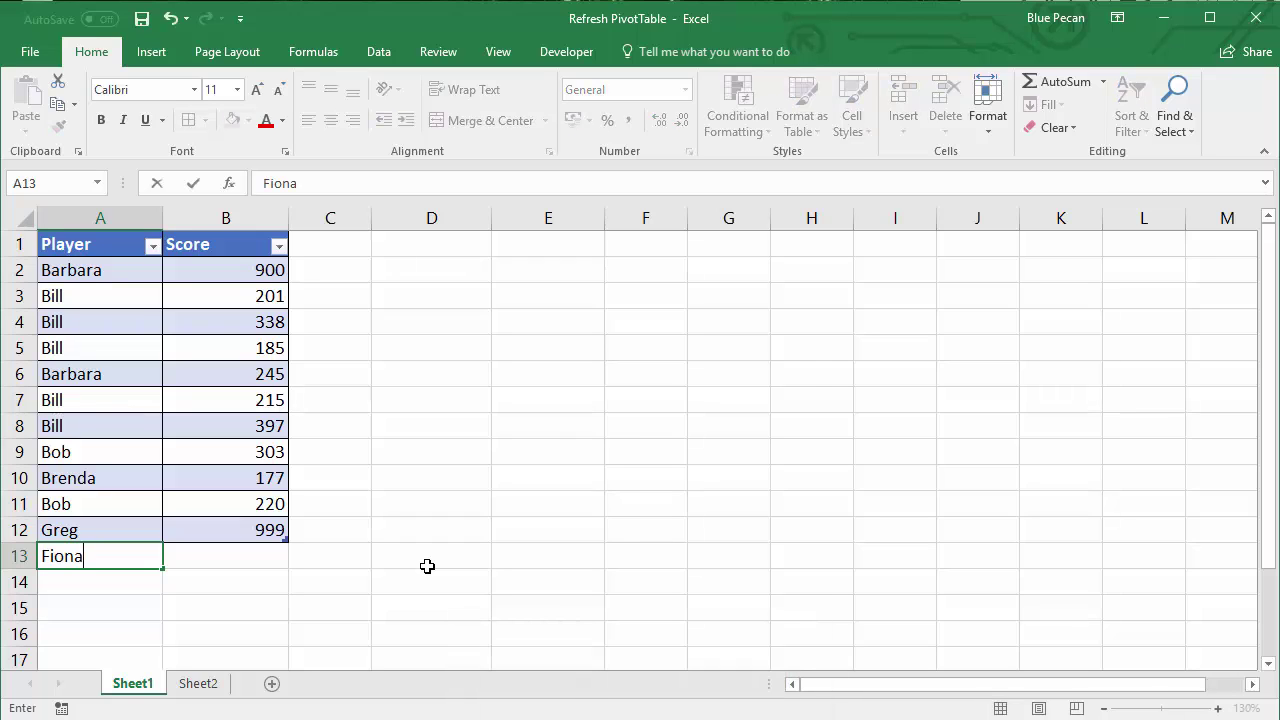
pyautogui.press('Tab')
pyautogui.write('100')
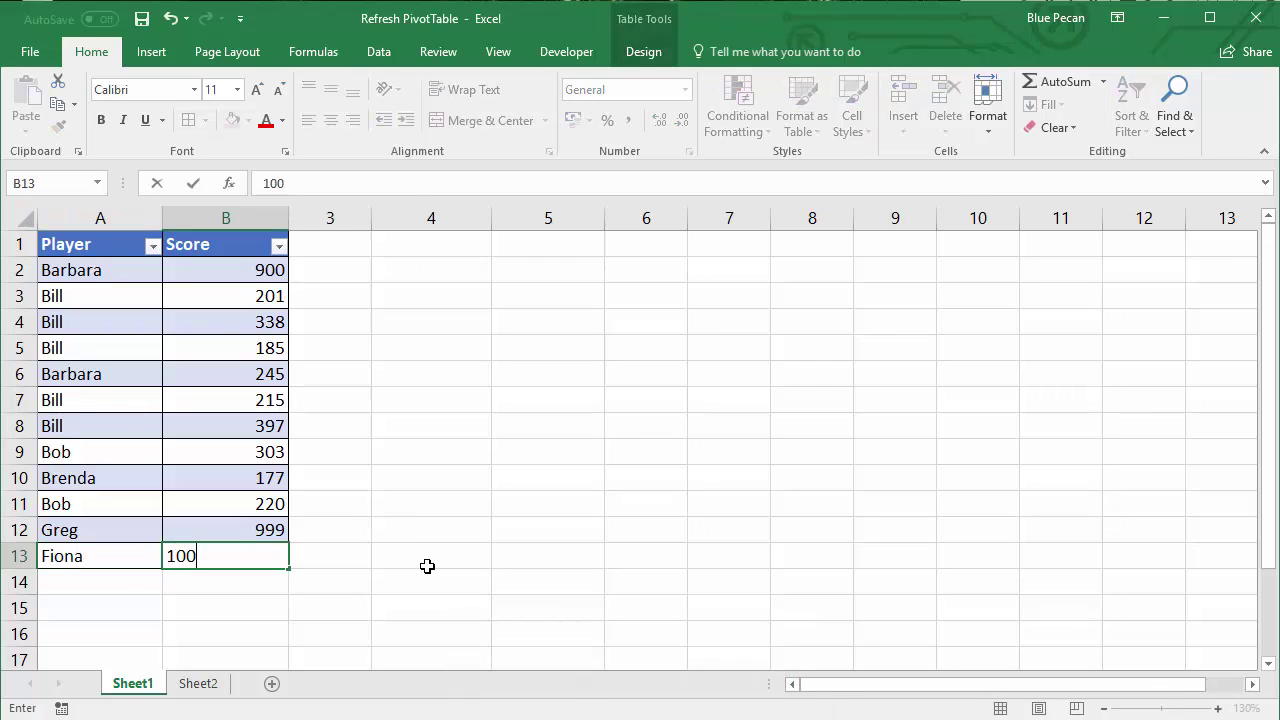
pyautogui.click(420, 535)
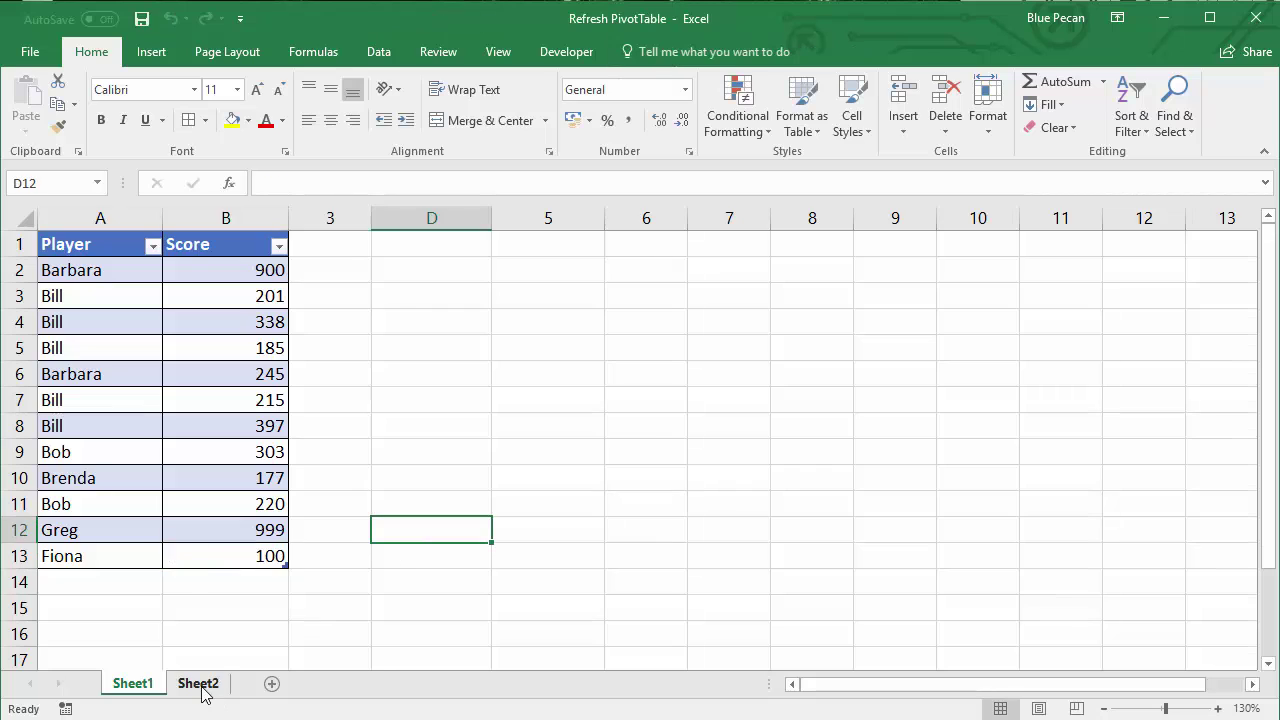
pyautogui.click(199, 684)
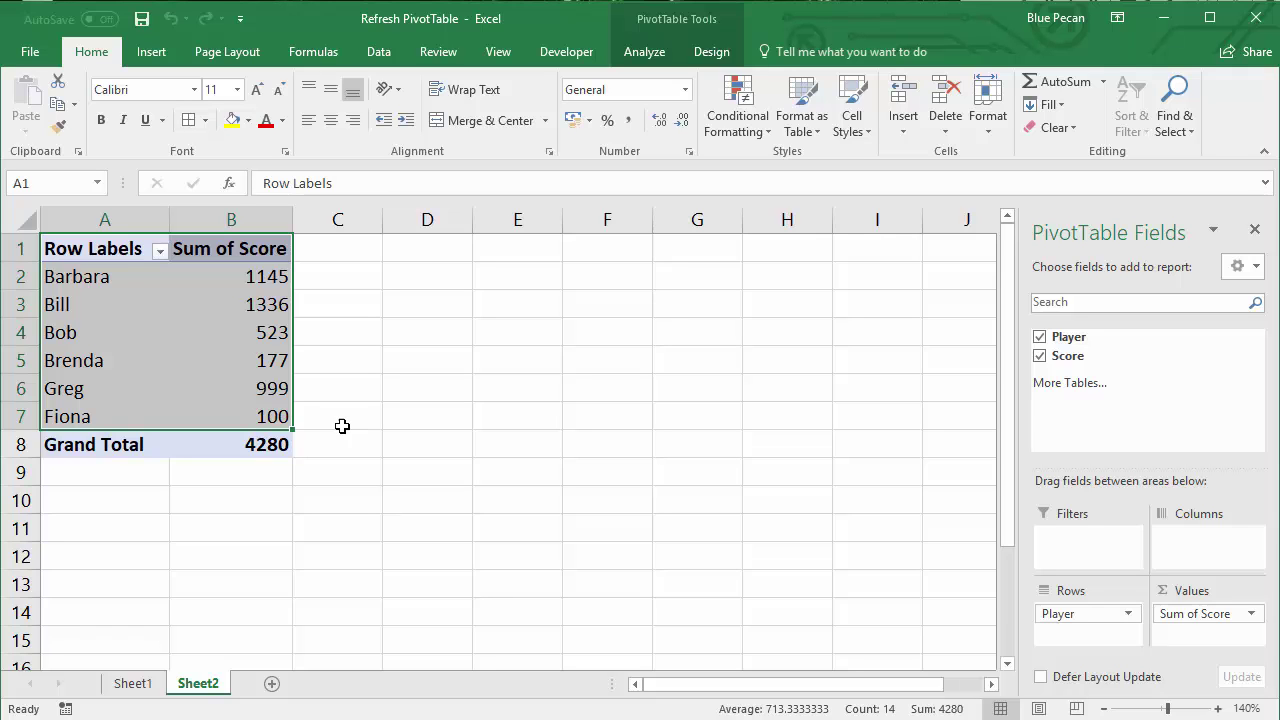
# Bring up Save As for Refresh PivotTable on the Desktop, choosing Excel Macro-Enabled Workbook as the file type
pyautogui.click(42, 59)
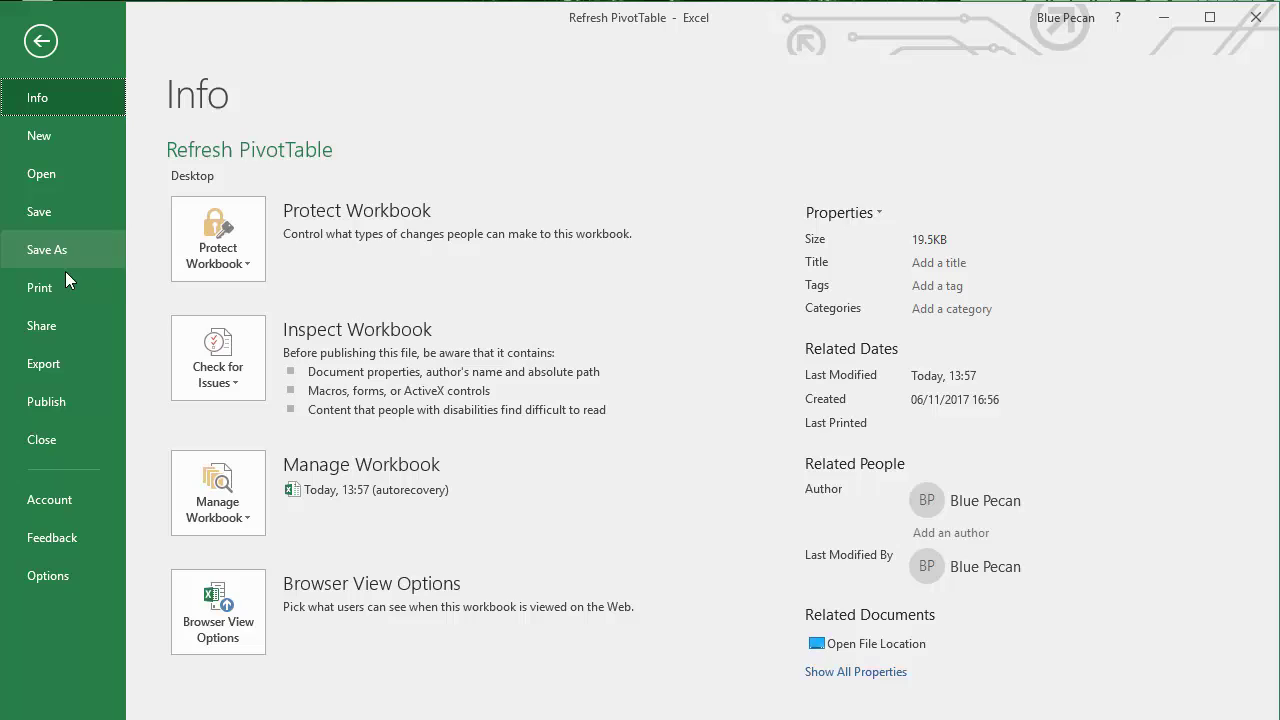
pyautogui.click(63, 256)
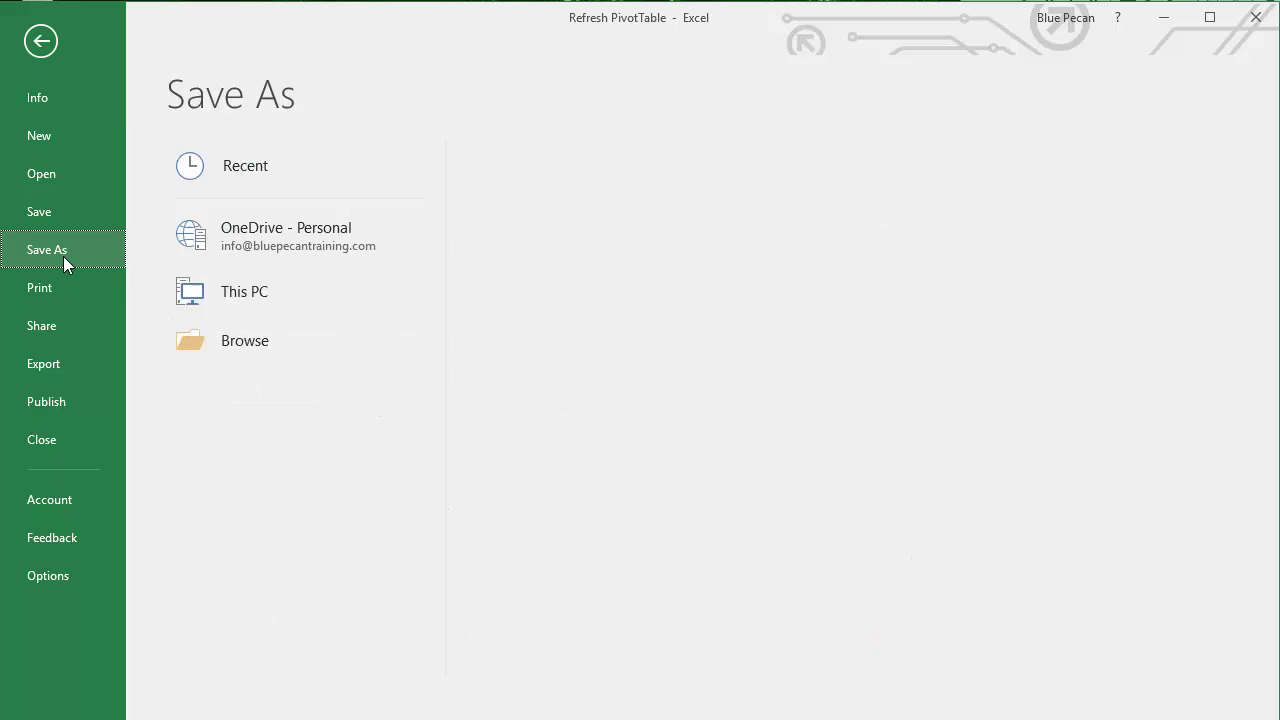
pyautogui.doubleClick(211, 291)
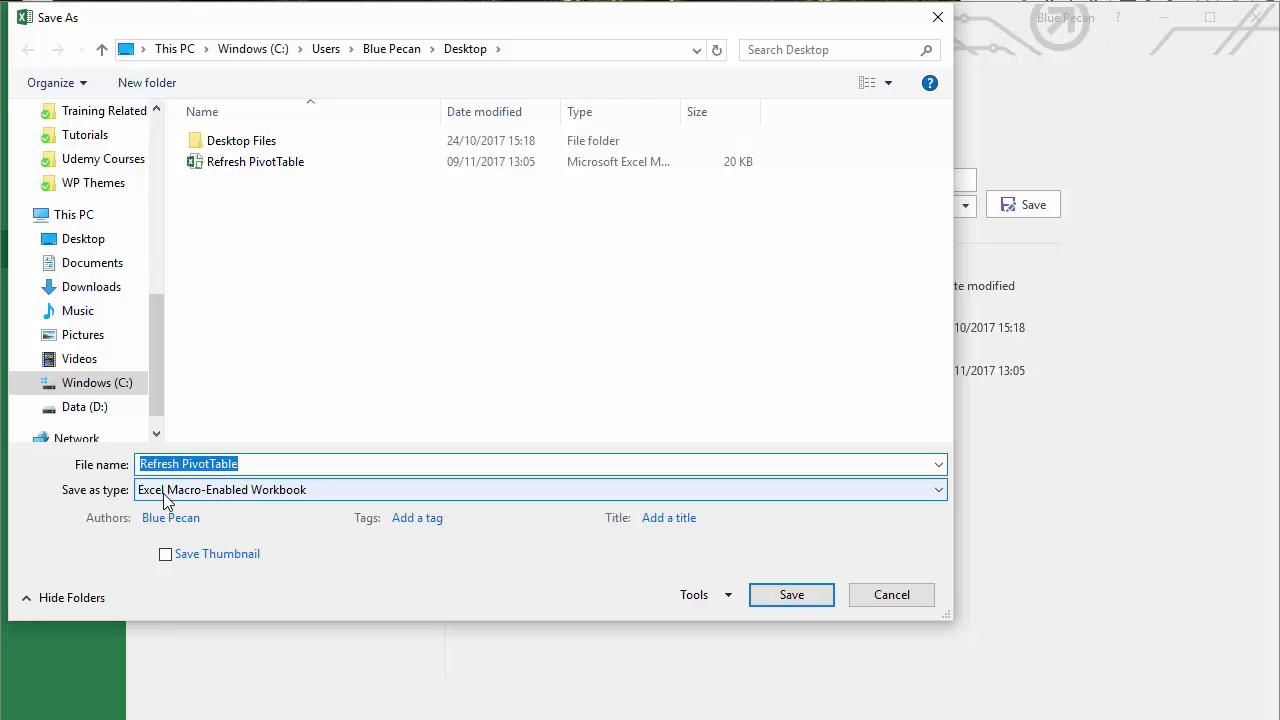
pyautogui.click(225, 490)
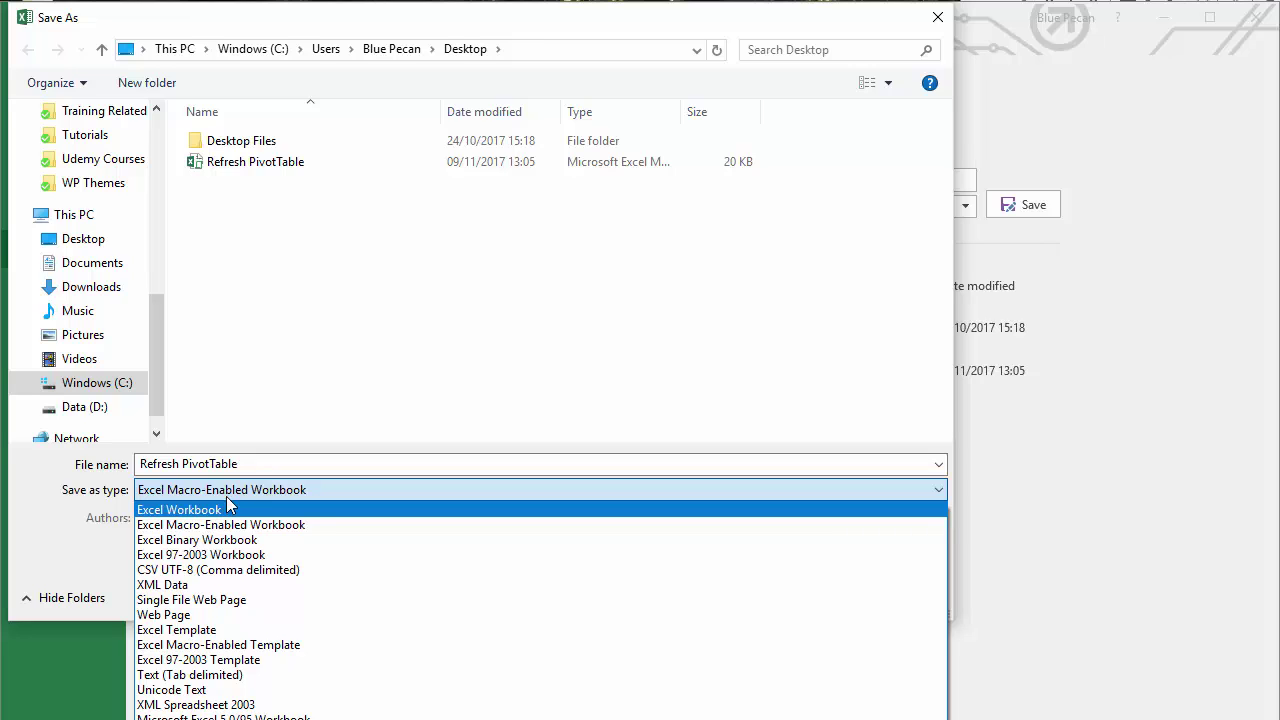
pyautogui.click(232, 524)
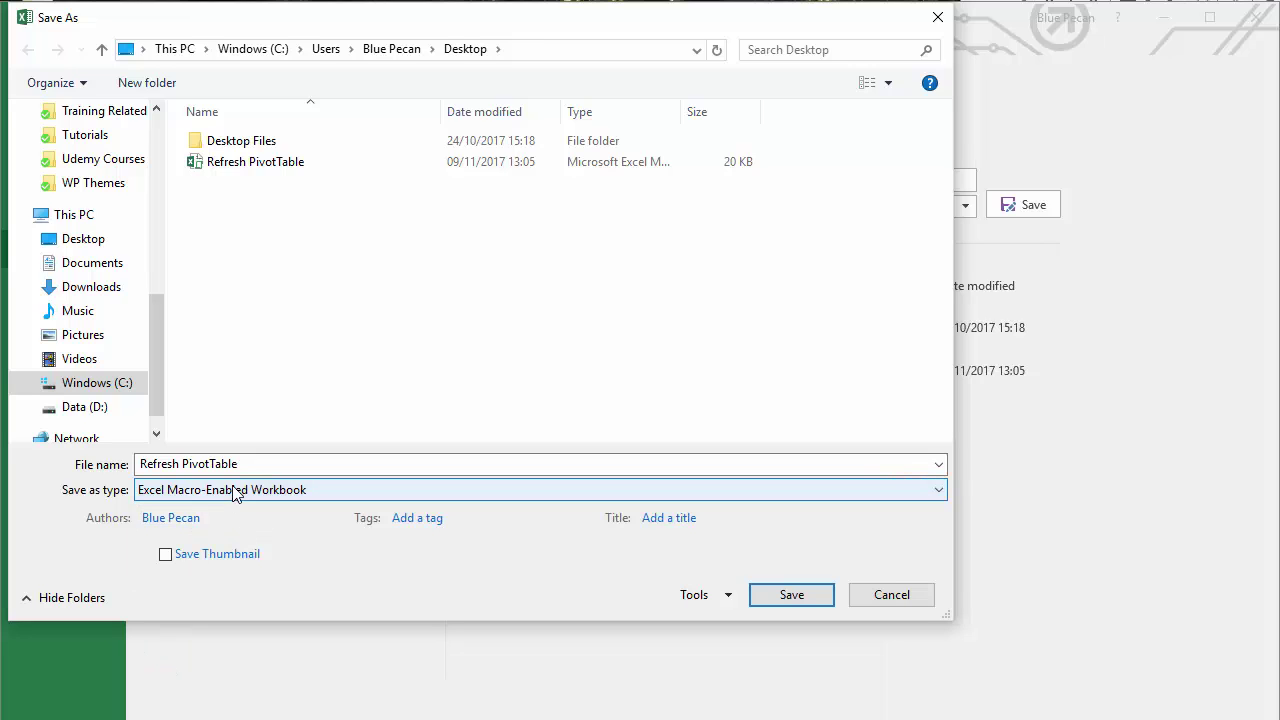